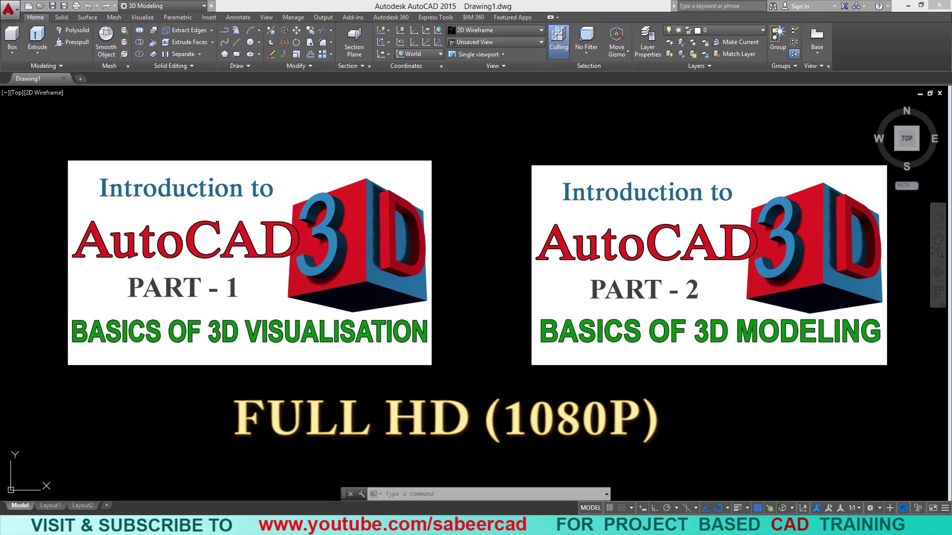
Set the workspace to 3D Modeling.
click(204, 6)
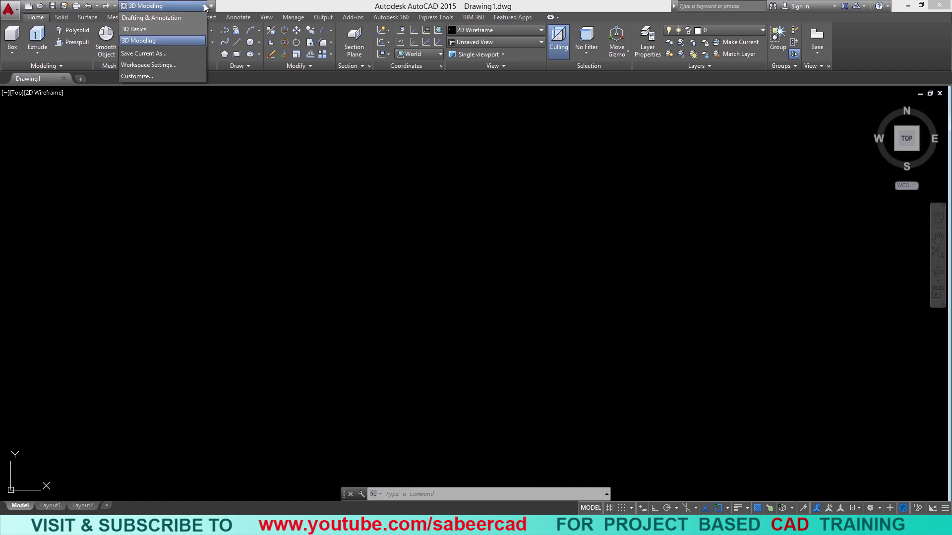
click(140, 41)
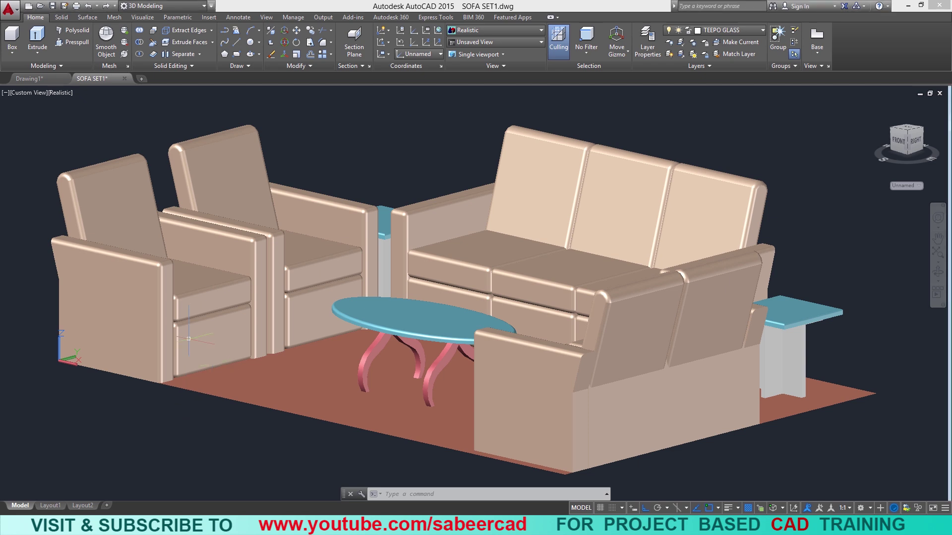
Examine the seat cushion and base of the nearest single armchair in the SOFA SET1 model by orbiting them in isolation.
scroll(144, 320, up, 2)
middle_drag(144, 320, 213, 345)
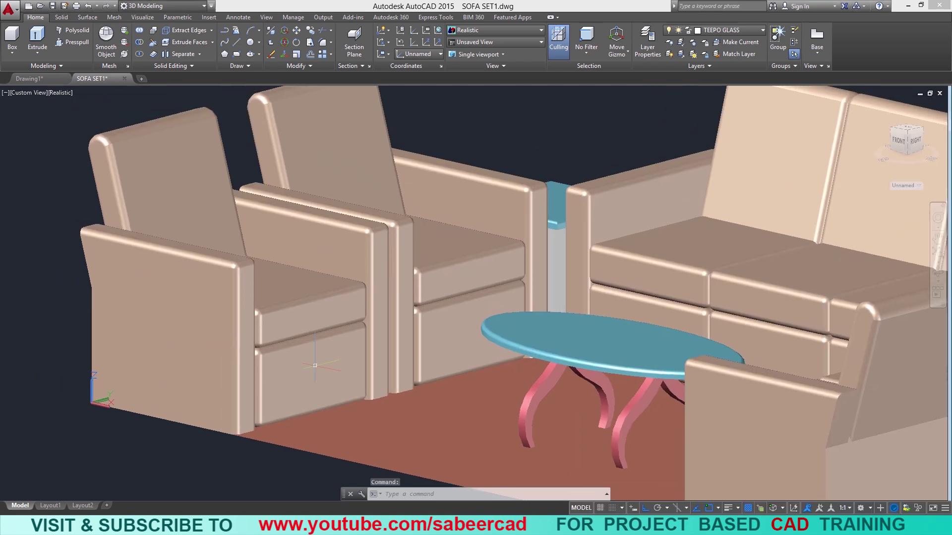
click(304, 342)
click(300, 320)
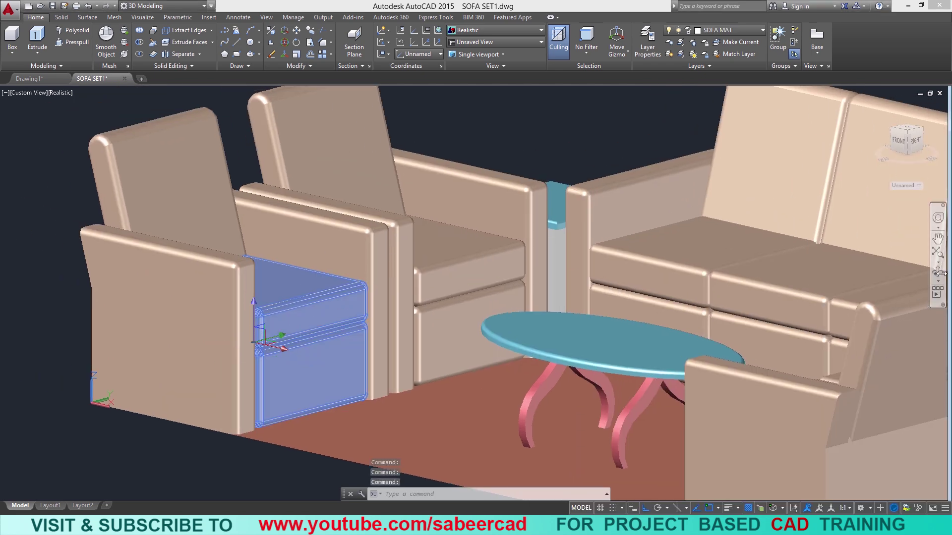
click(937, 273)
mouse_move(501, 329)
mouse_down()
mouse_move(478, 335)
mouse_move(499, 338)
mouse_up()
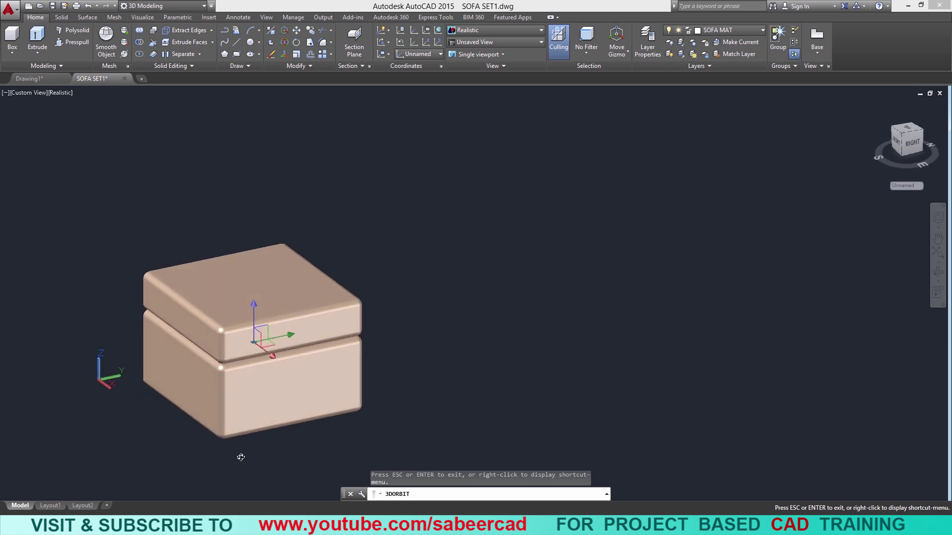
scroll(221, 431, up, 3)
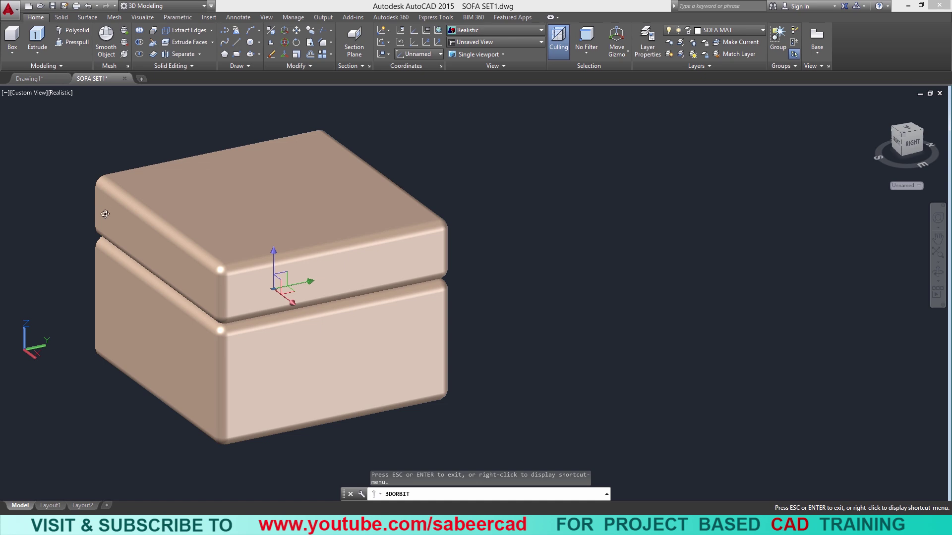
right_click(557, 295)
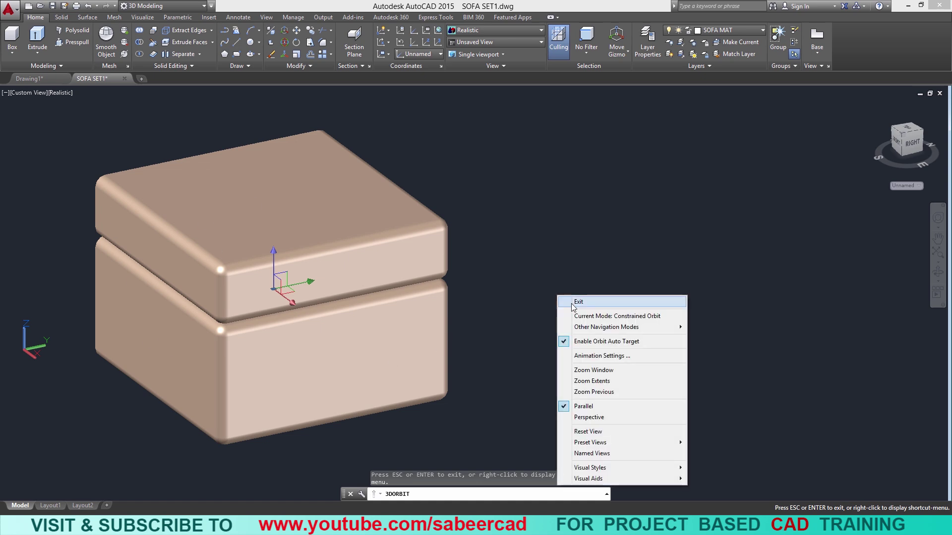
click(570, 301)
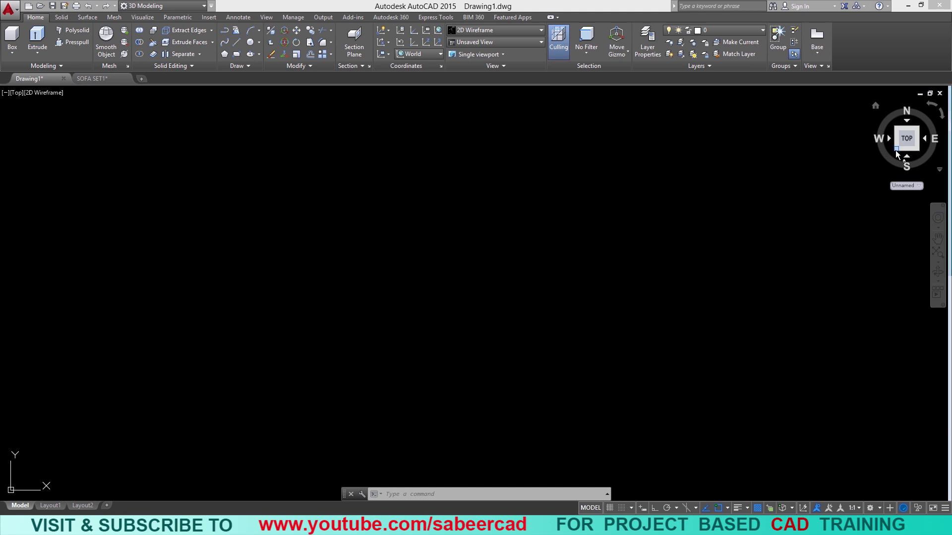
Set Drawing1 to the SW Isometric view and draw a rectangle with length 60 and width 60.
click(895, 149)
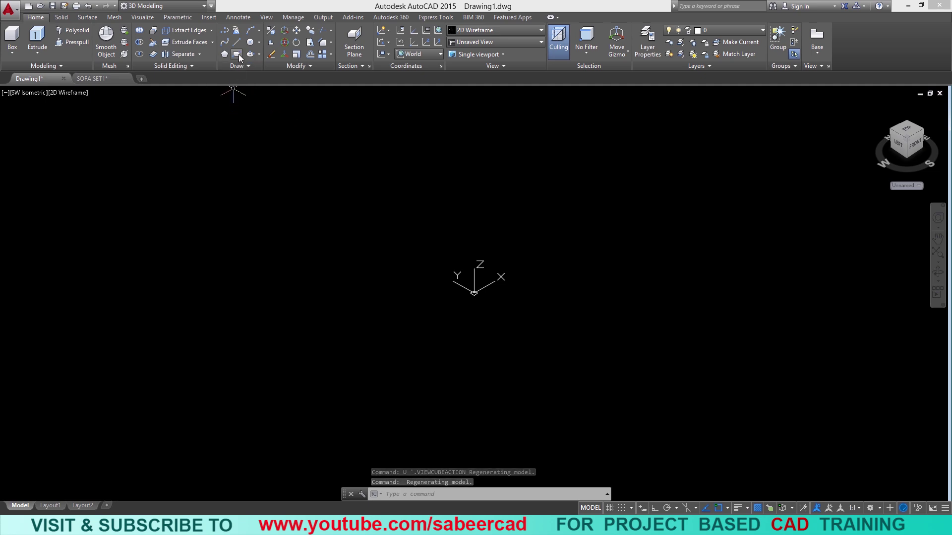
click(239, 55)
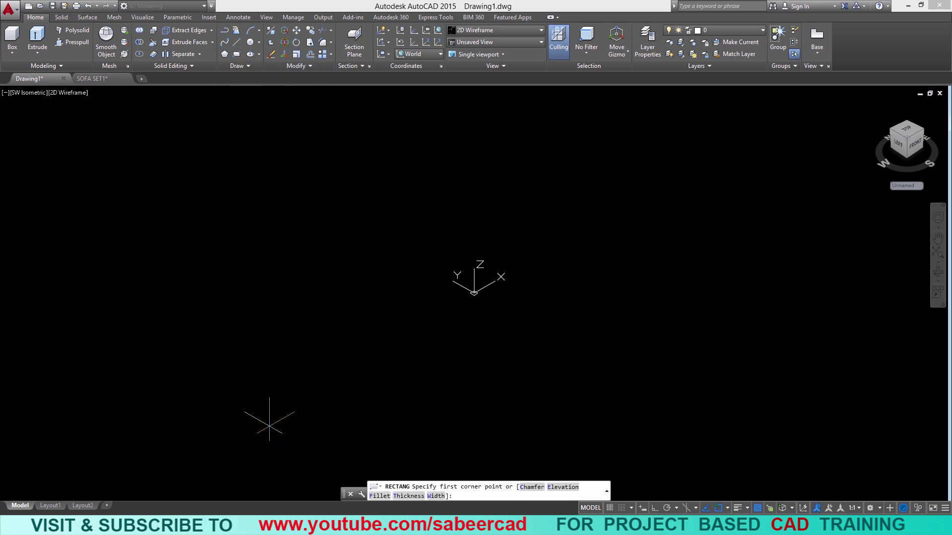
click(267, 433)
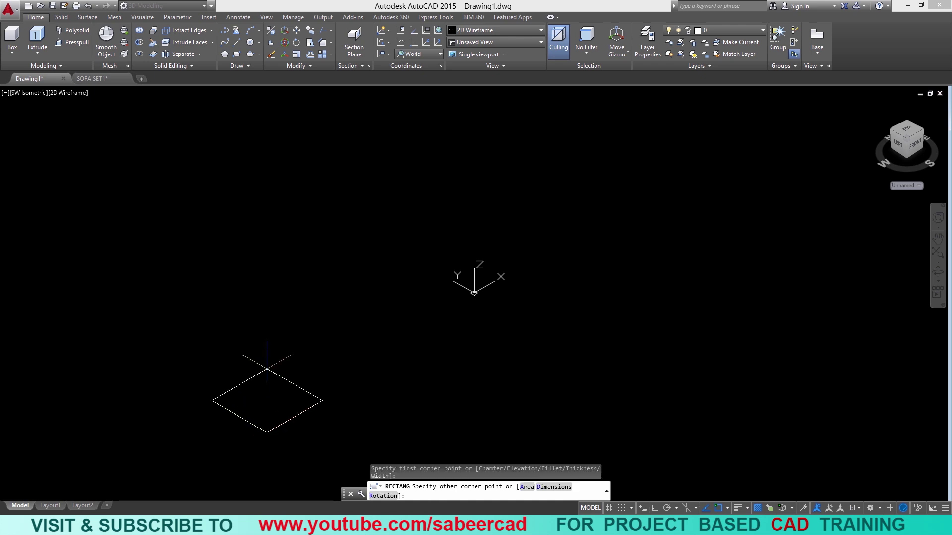
click(554, 487)
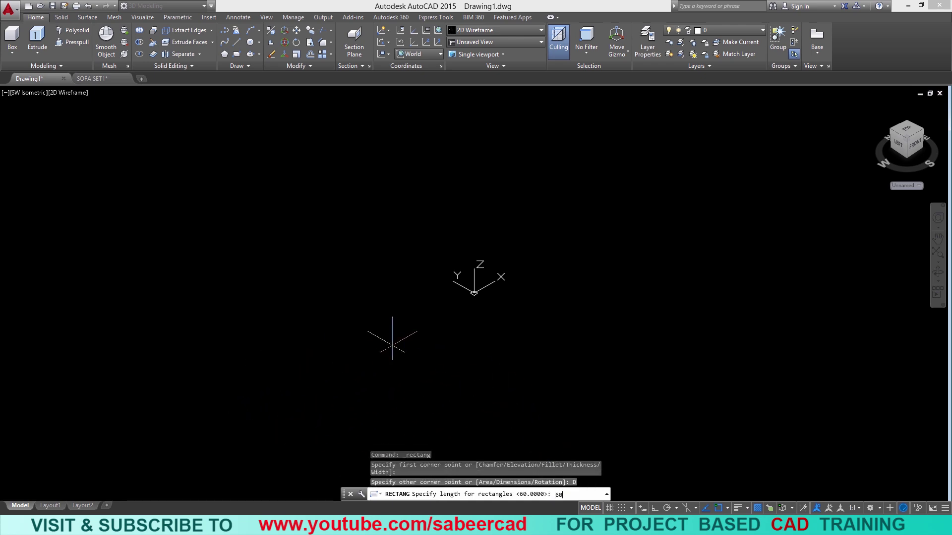
text(60)
key(Return)
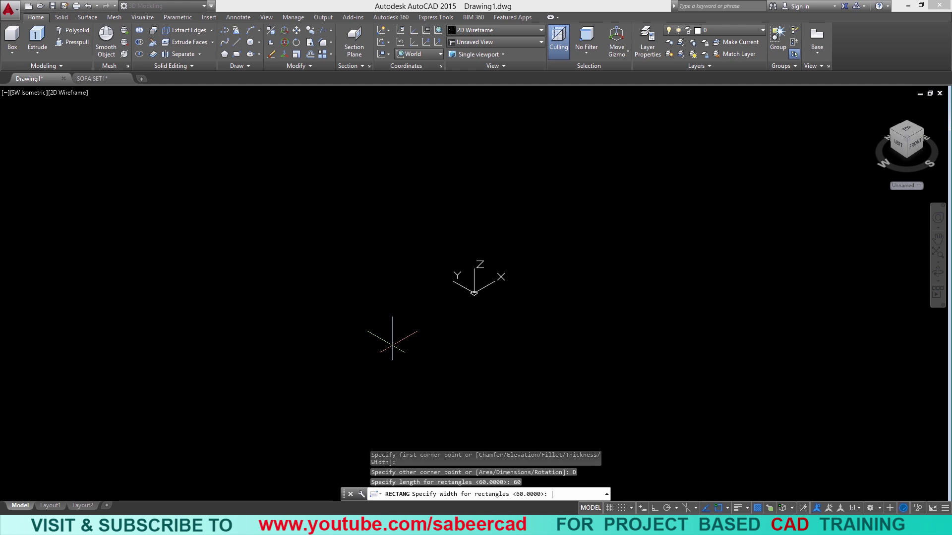
text(5)
text(0)
key(Return)
scroll(392, 345, down, 6)
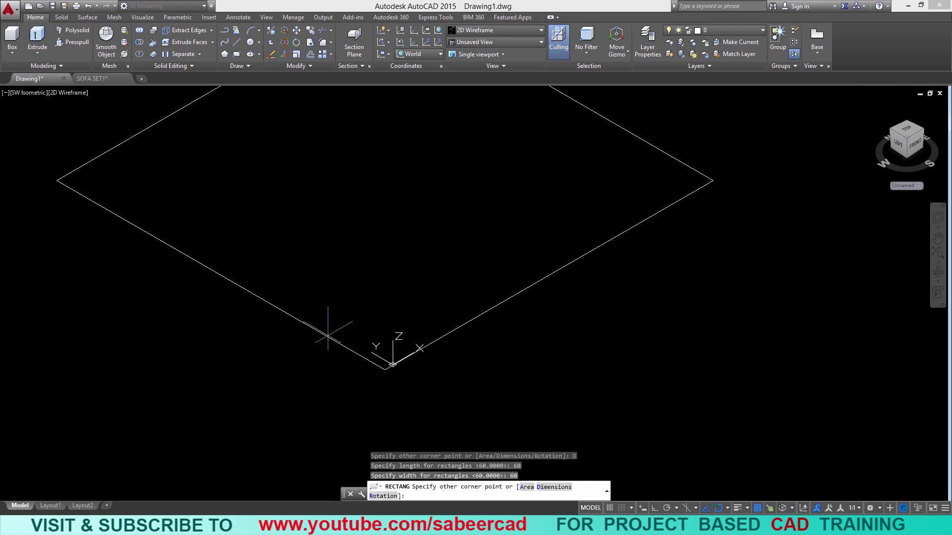
click(370, 118)
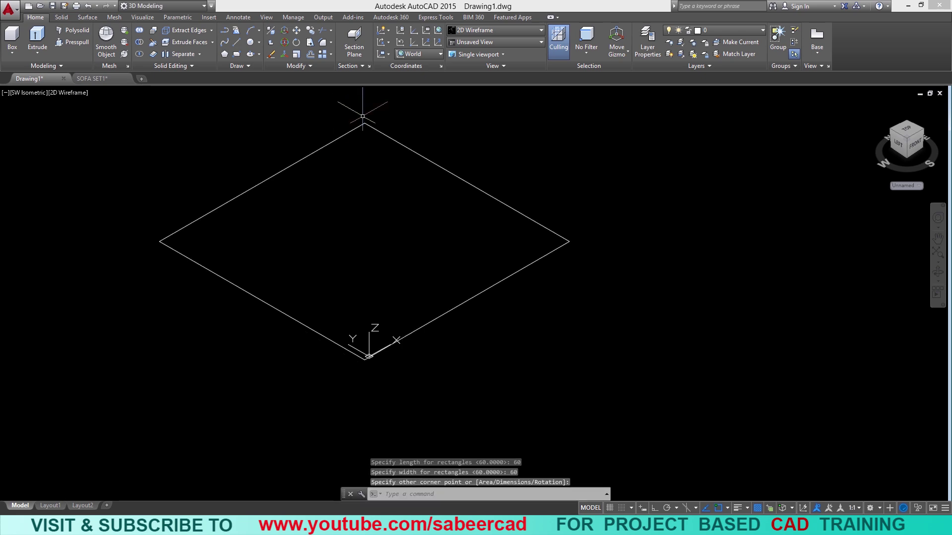
Extrude the square profile to a height of 30 as a solid box.
middle_drag(429, 316, 447, 419)
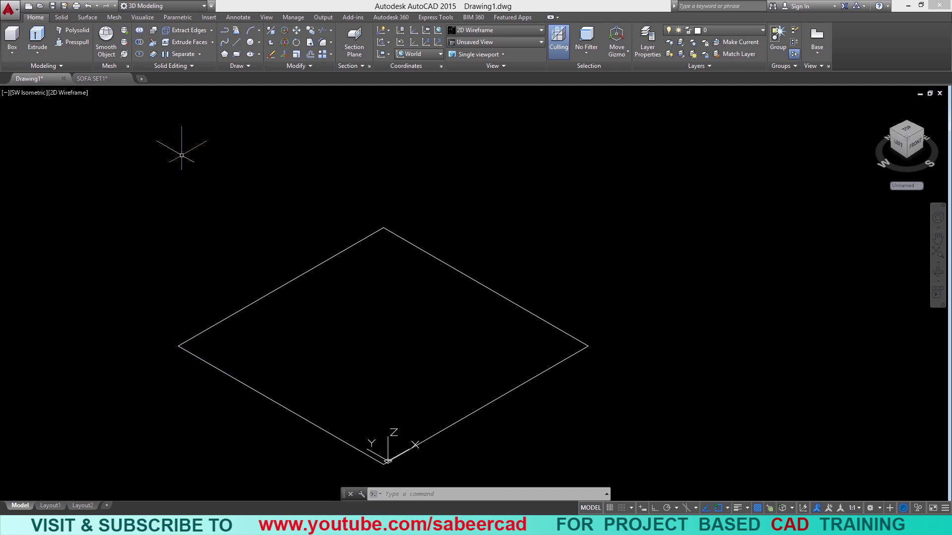
click(37, 52)
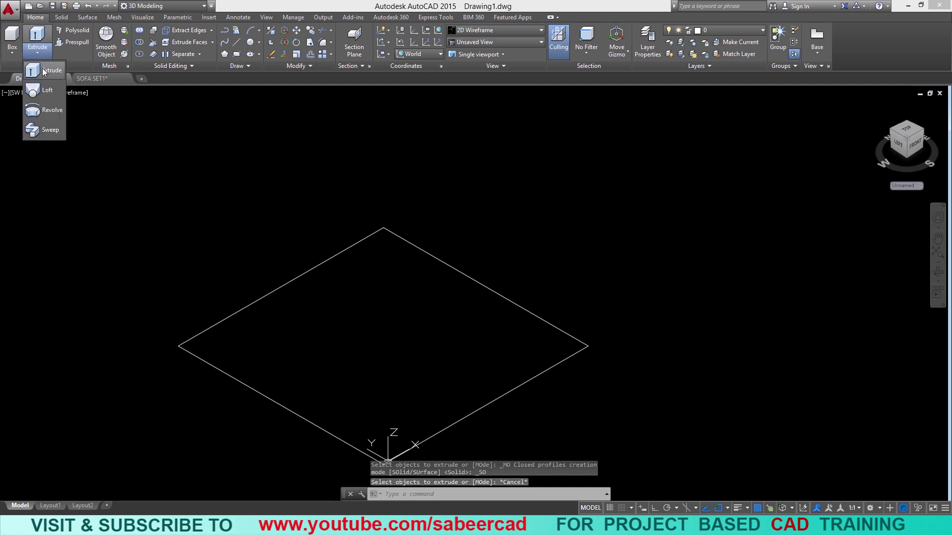
click(39, 69)
click(260, 395)
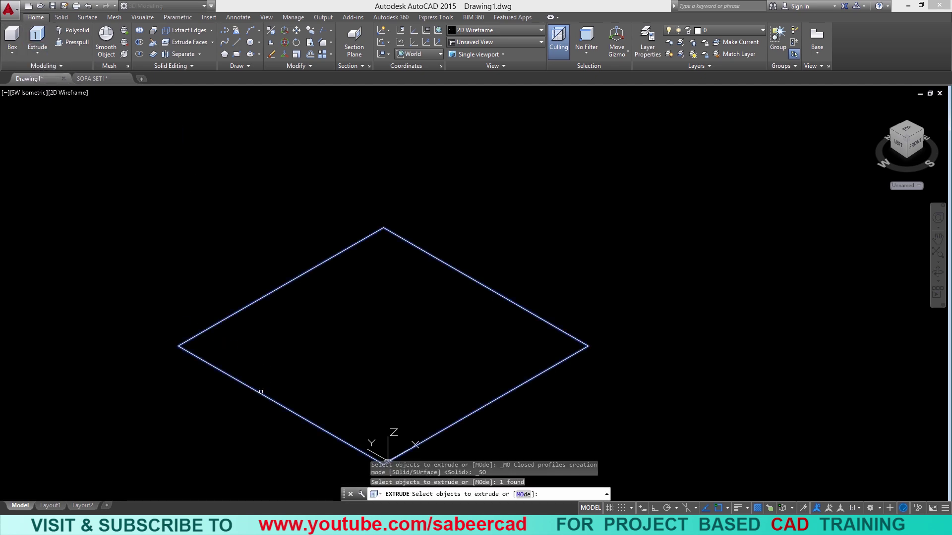
key(Return)
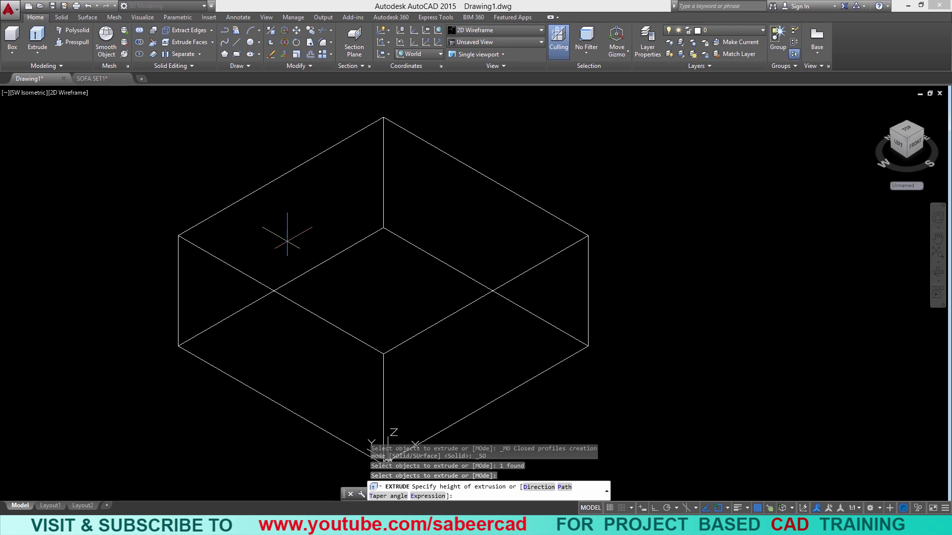
text(30)
key(Return)
scroll(270, 304, down, 3)
scroll(251, 304, up, 1)
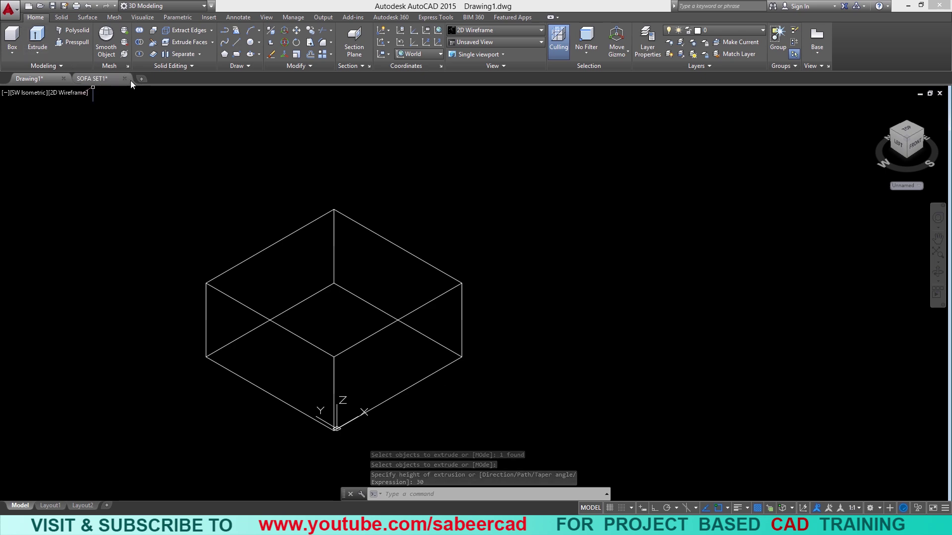
Copy the box from its lower corner to the upper corner directly above, stacking the duplicate on the original.
click(309, 31)
click(217, 286)
key(Return)
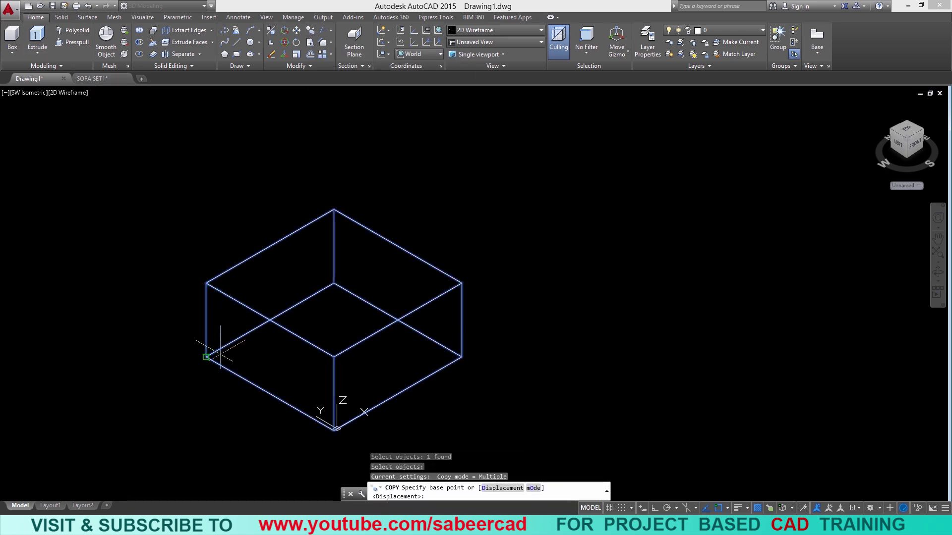
click(206, 347)
click(207, 283)
key(Escape)
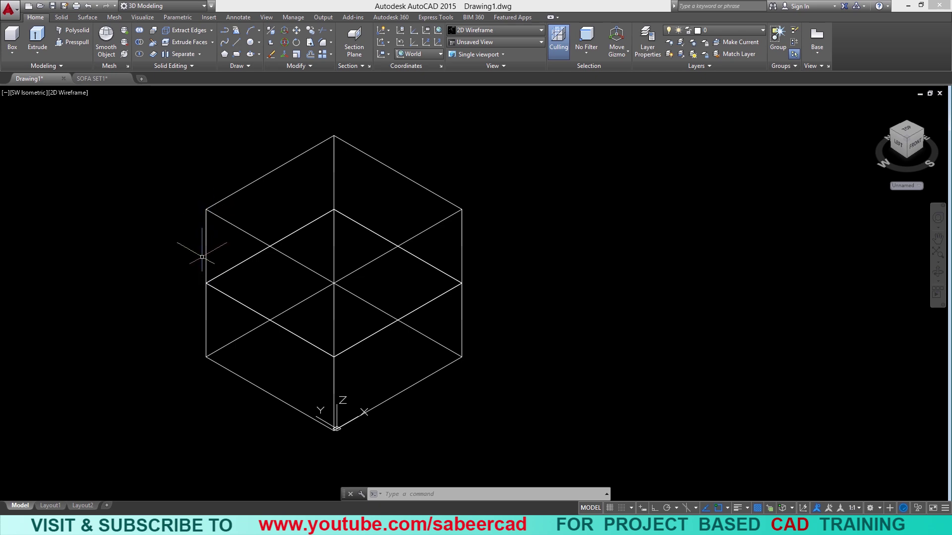
Move the upper box's top face straight down from its corner to the midpoint of the vertical edge.
click(209, 45)
key(Escape)
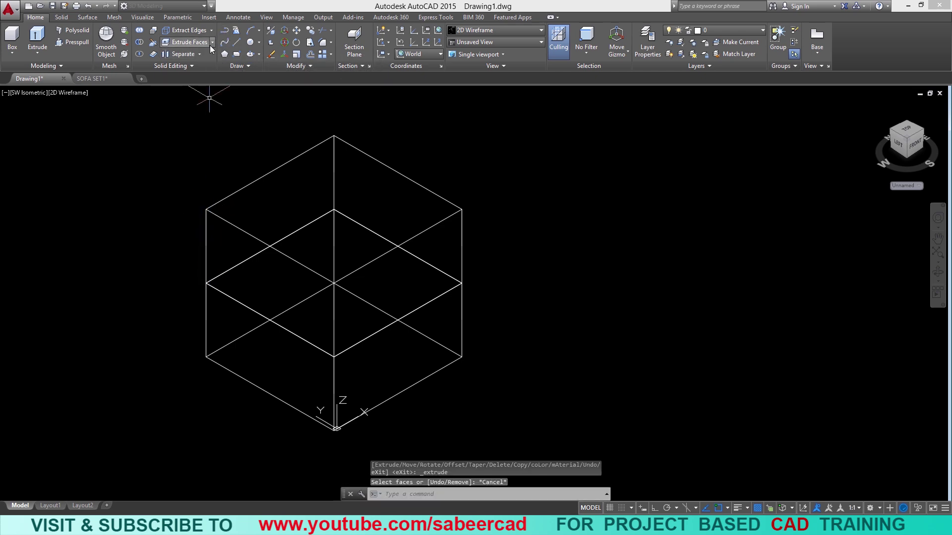
click(210, 45)
click(195, 98)
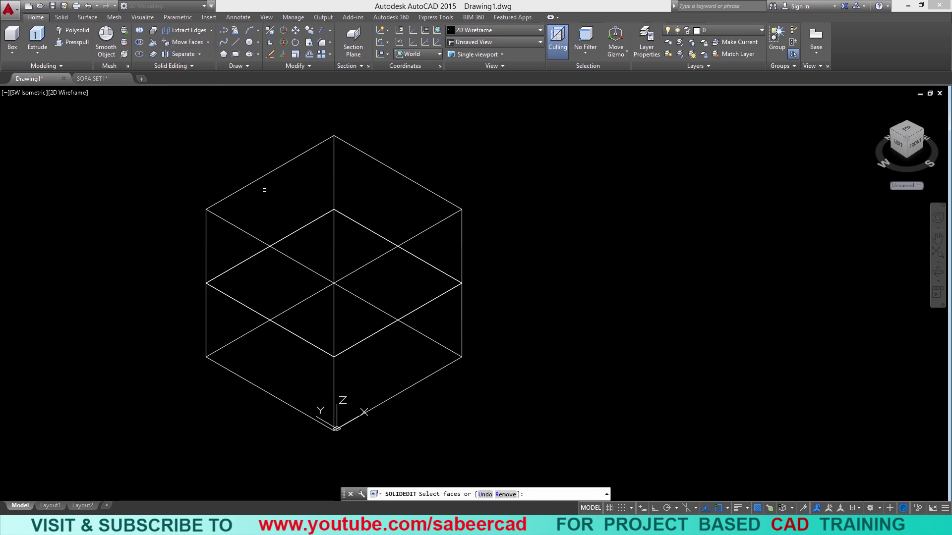
click(290, 202)
key(Return)
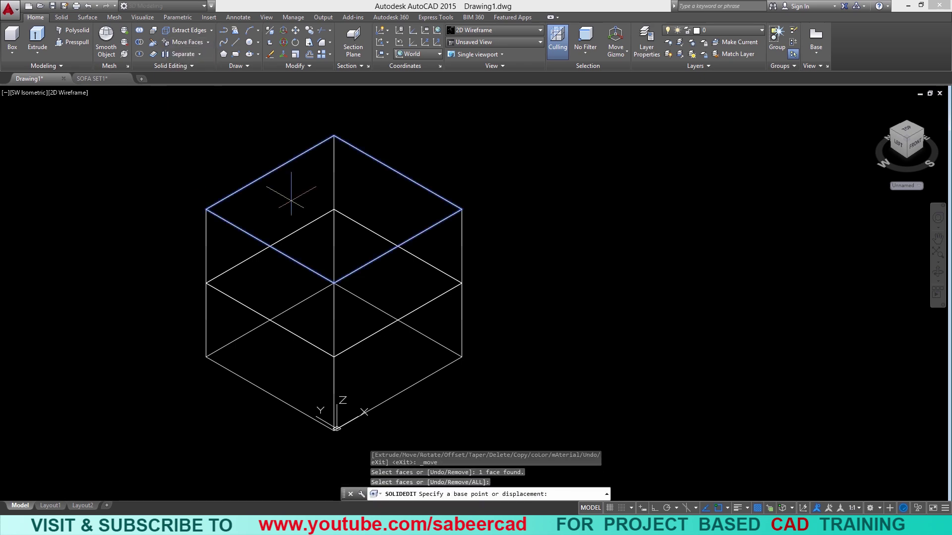
click(206, 209)
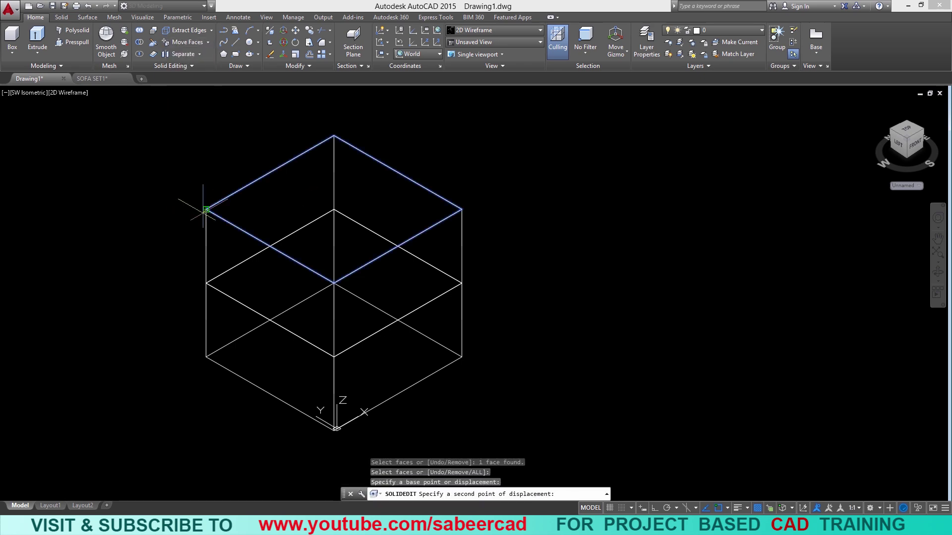
click(206, 246)
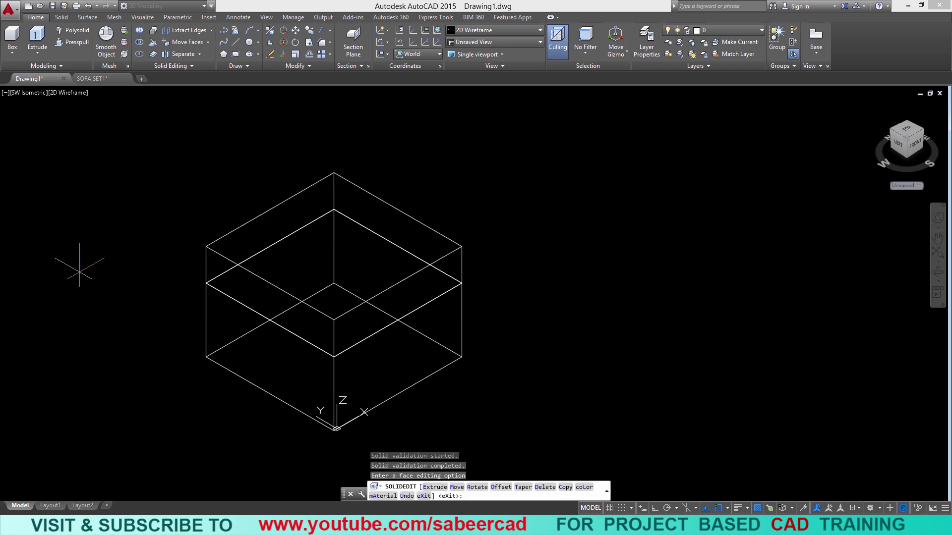
middle_drag(226, 349, 245, 362)
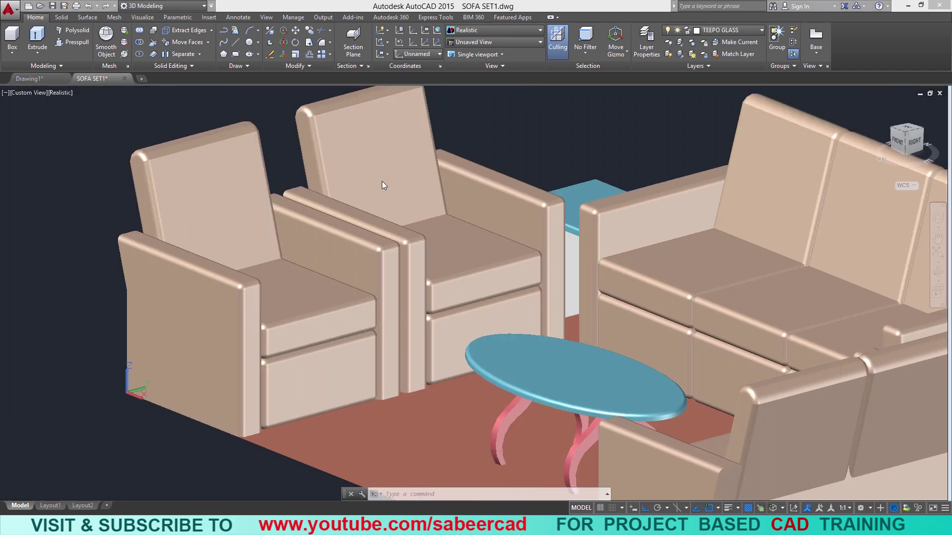
Examine the shape of the nearest armchair's backrest in the SOFA SET1 model by orbiting it in isolation.
click(201, 170)
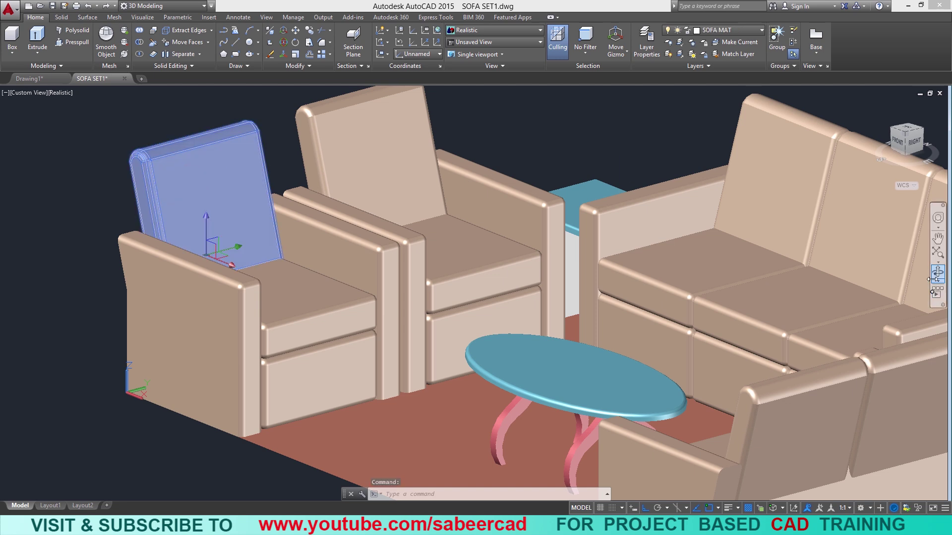
click(934, 275)
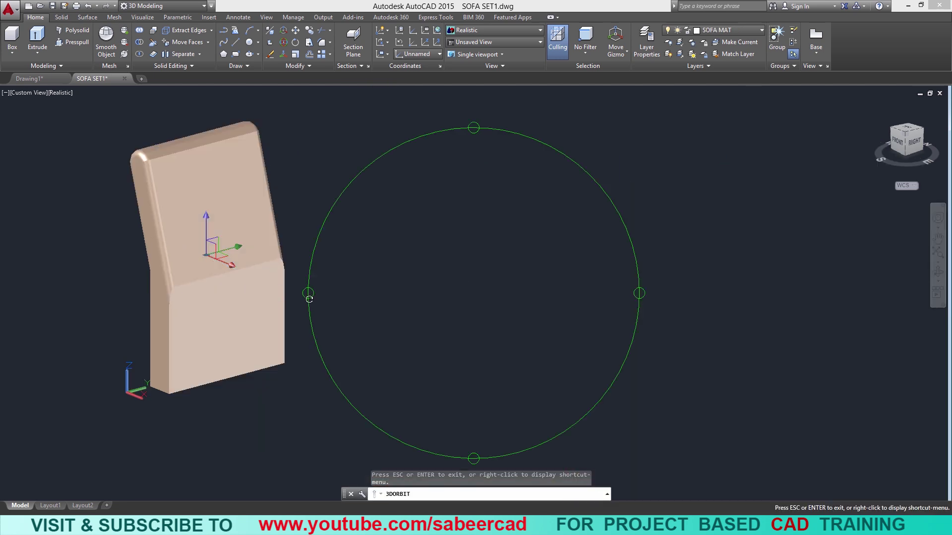
mouse_move(312, 295)
mouse_down()
mouse_move(367, 291)
mouse_move(312, 282)
mouse_up()
right_click(434, 255)
click(451, 262)
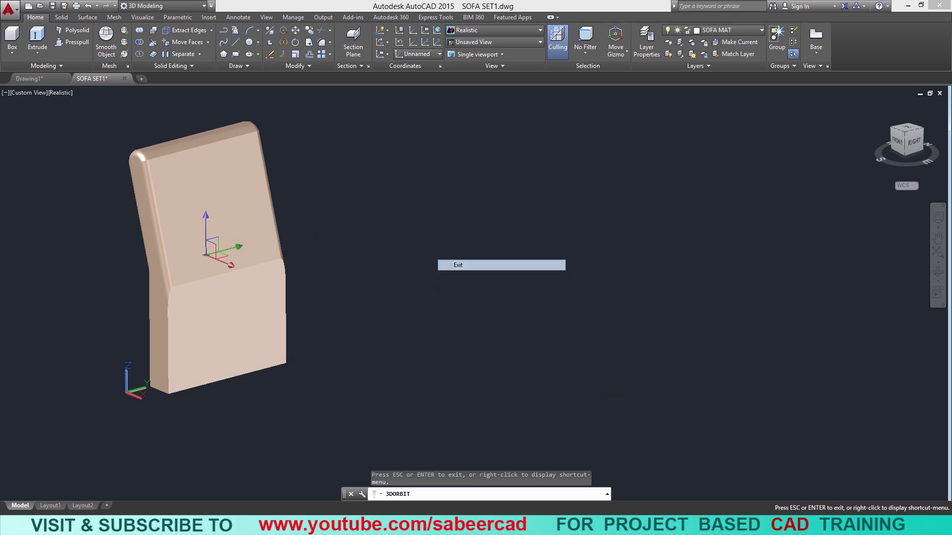
Switch to Drawing1 and align the UCS with the lower box's left-hand vertical side face.
click(29, 78)
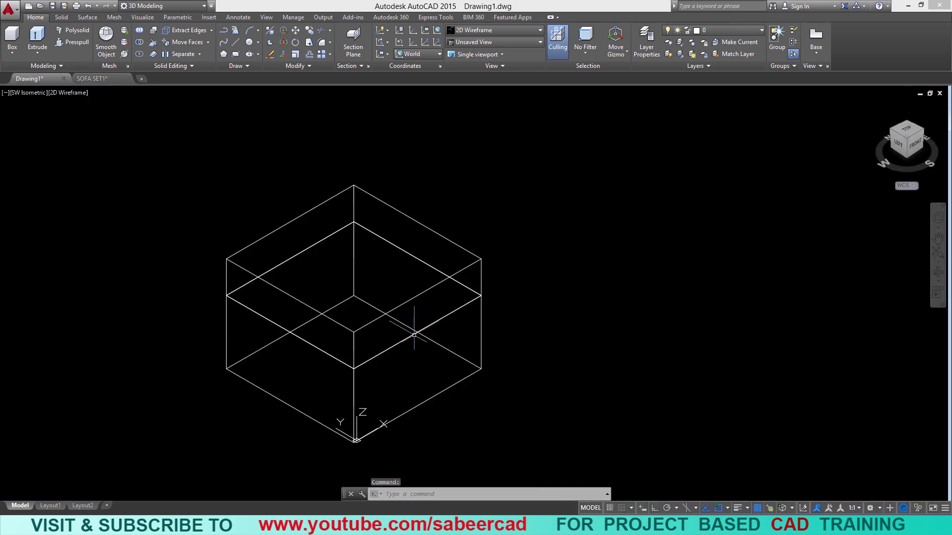
scroll(272, 344, up, 2)
scroll(272, 343, down, 2)
scroll(276, 347, up, 2)
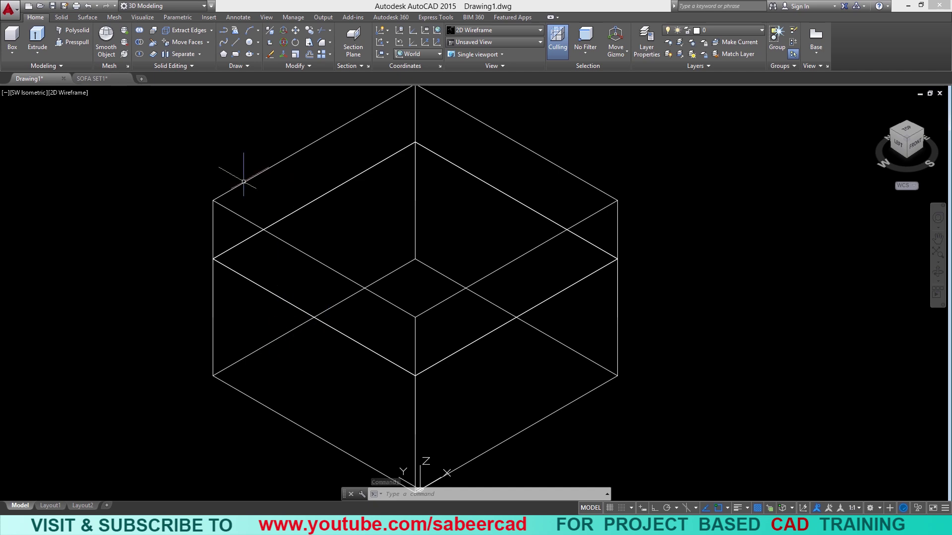
click(144, 18)
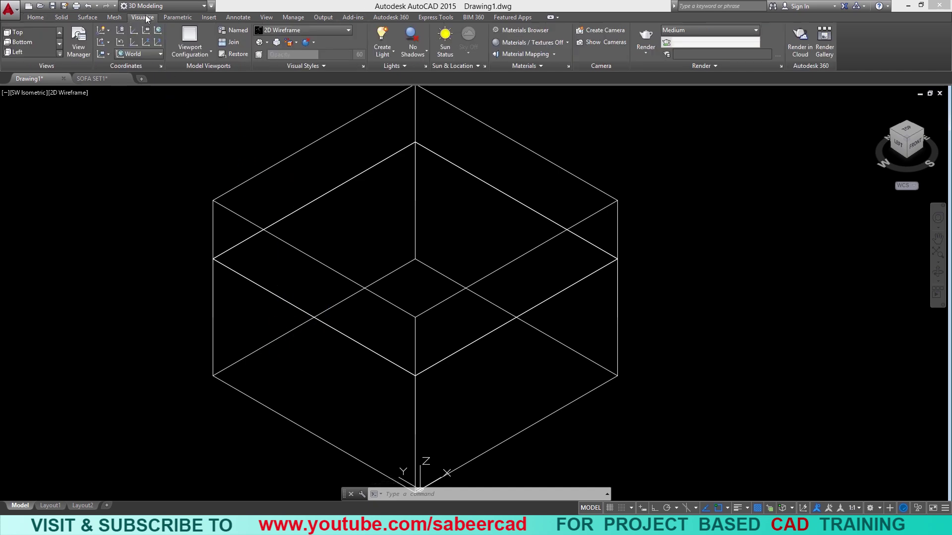
click(108, 54)
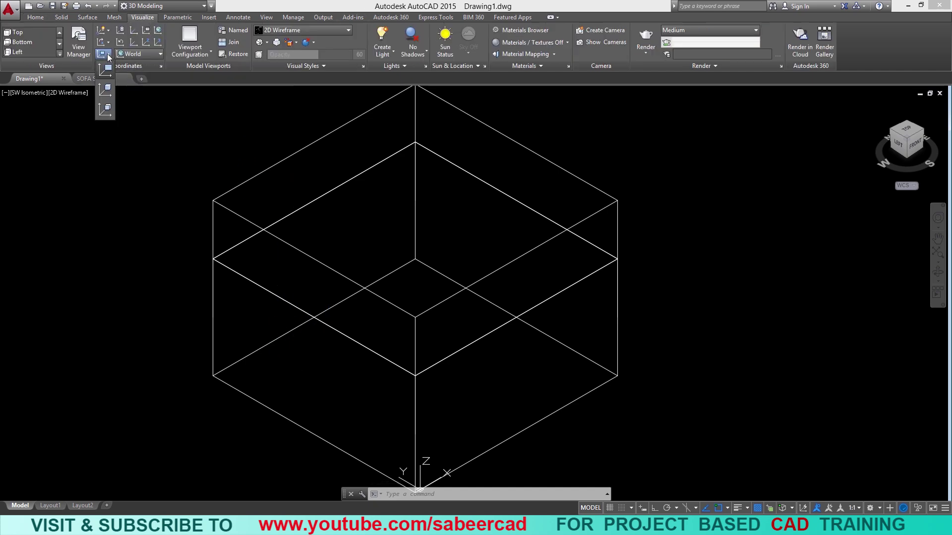
click(107, 110)
click(311, 369)
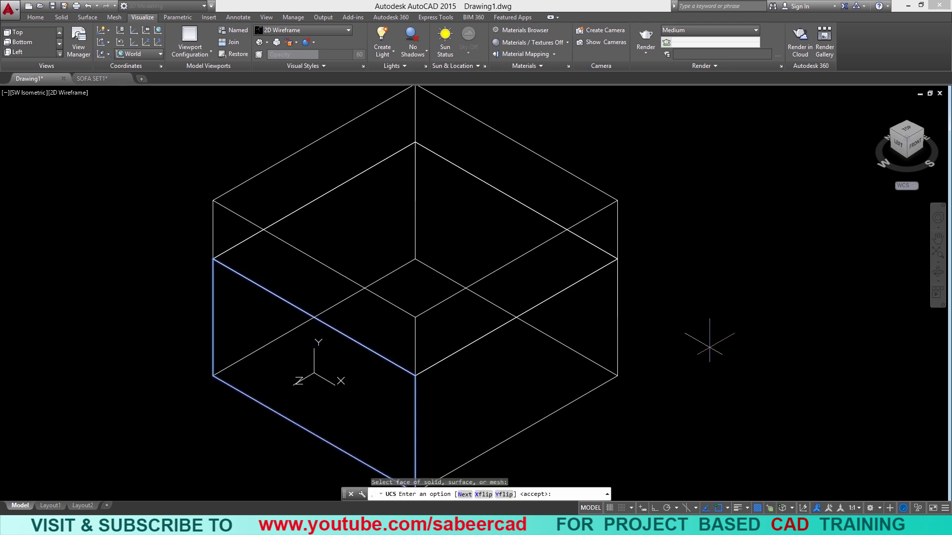
key(Return)
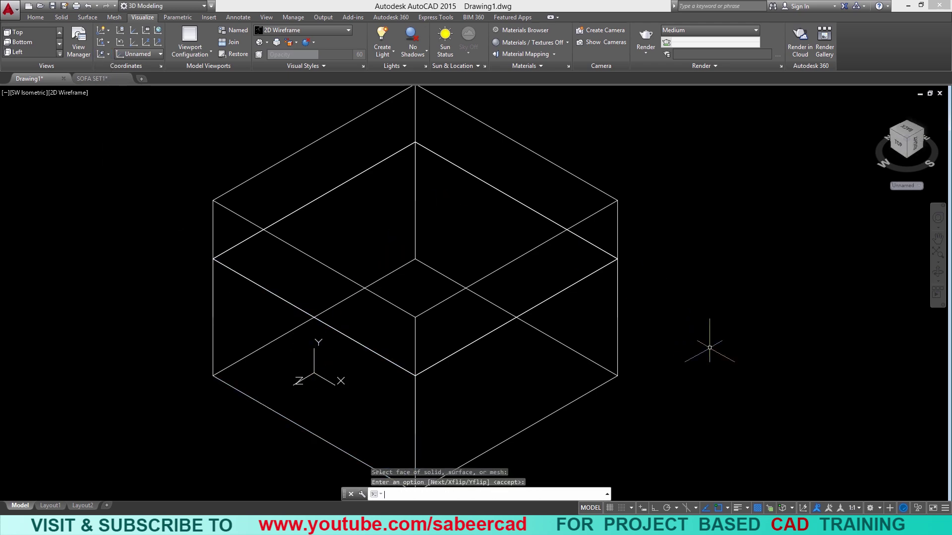
Draw a polyline from the lower box's rear bottom corner to the upper box's top corner, continuing straight up 55 units with Ortho on.
middle_drag(312, 364, 361, 395)
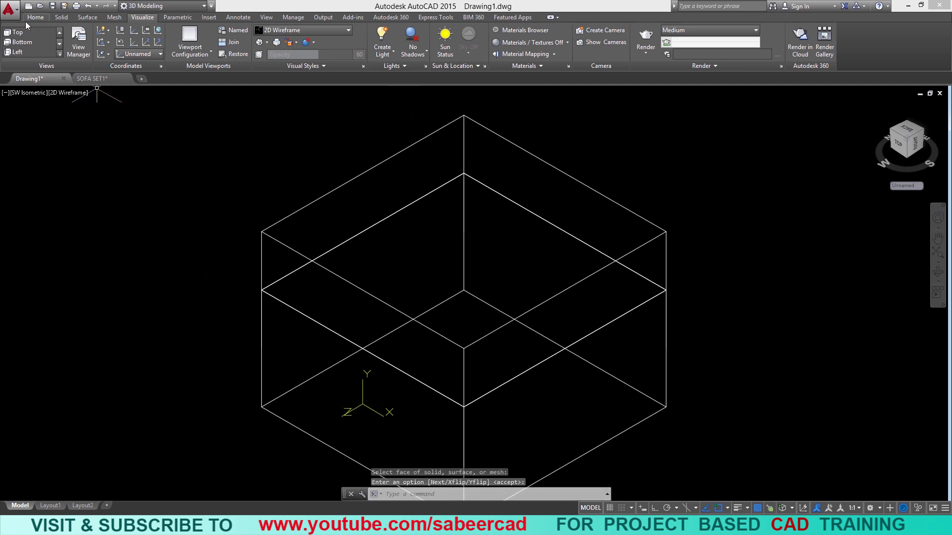
click(41, 17)
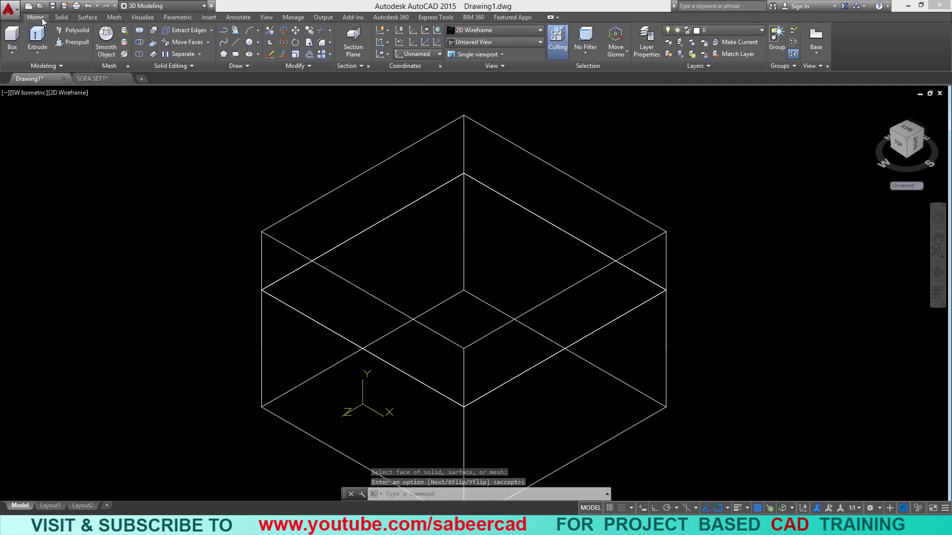
click(223, 31)
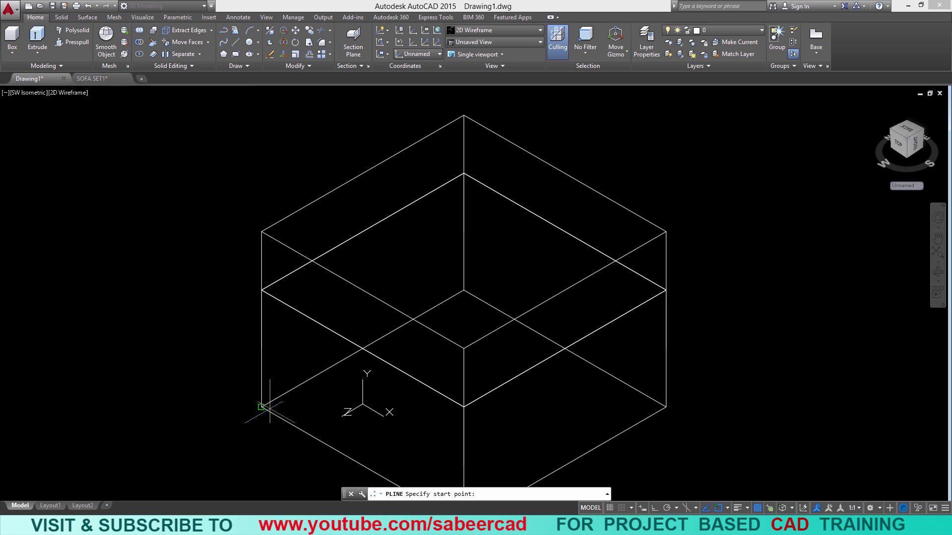
click(261, 407)
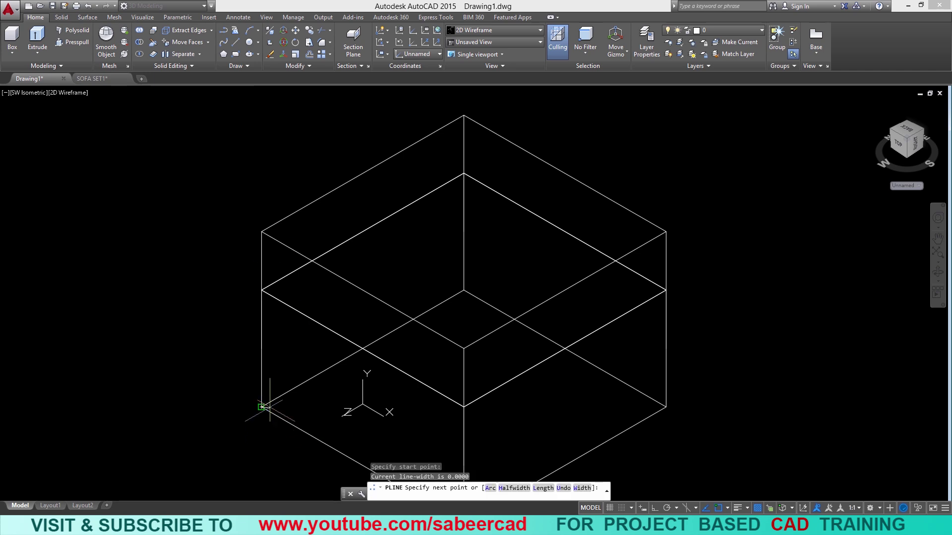
click(261, 232)
scroll(263, 208, down, 2)
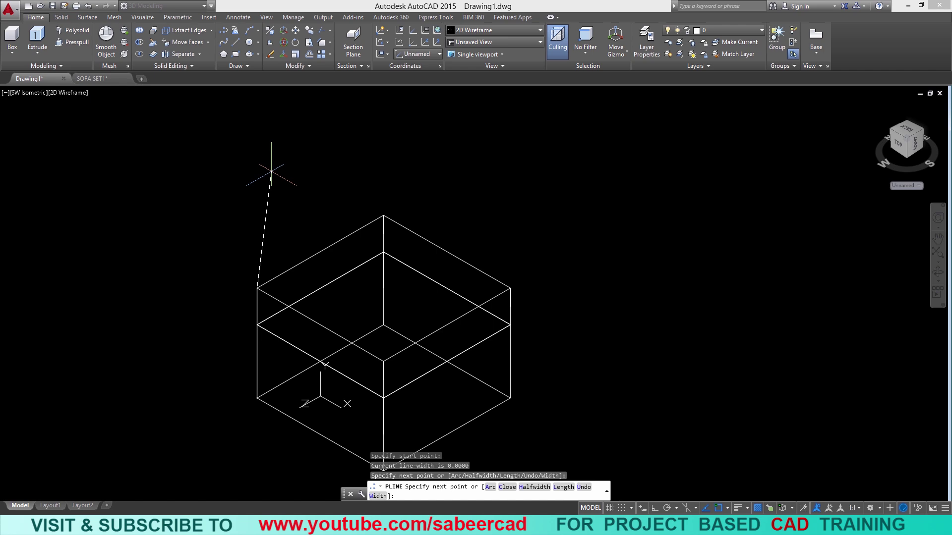
click(655, 509)
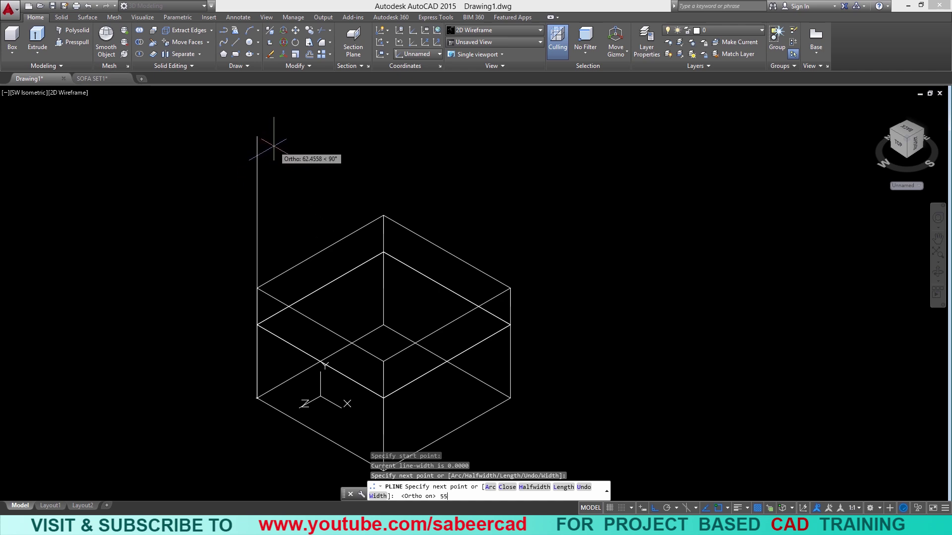
key(Return)
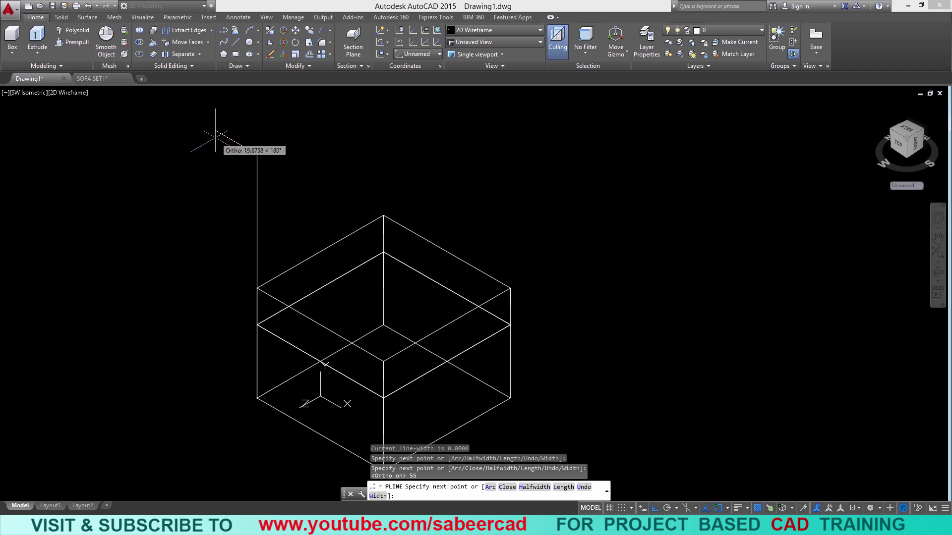
key(Return)
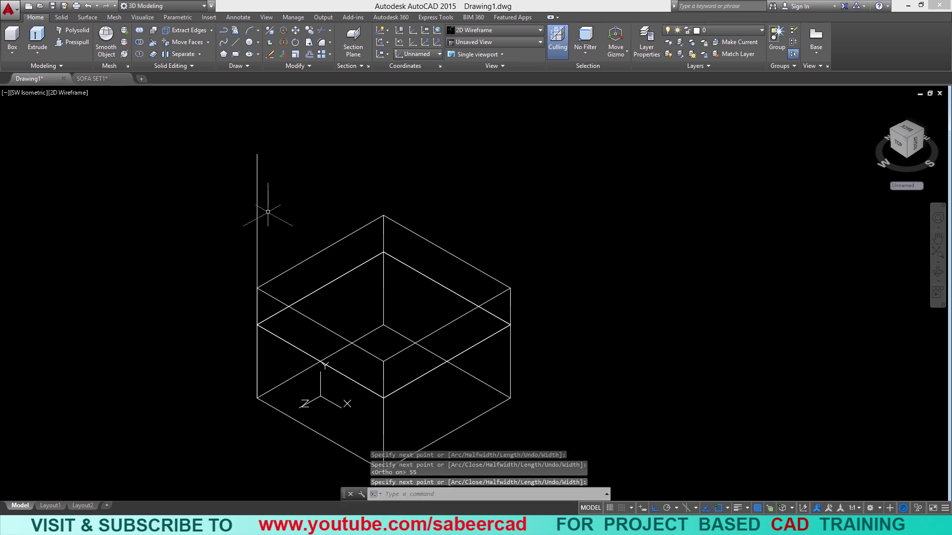
Stretch the polyline's top endpoint 15 units horizontally away from the boxes so the upper segment leans back.
click(257, 249)
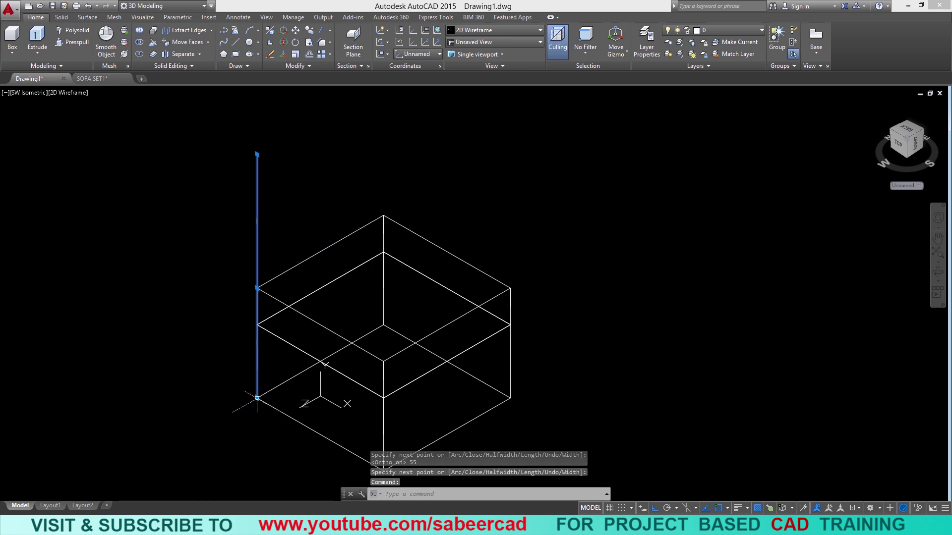
click(256, 154)
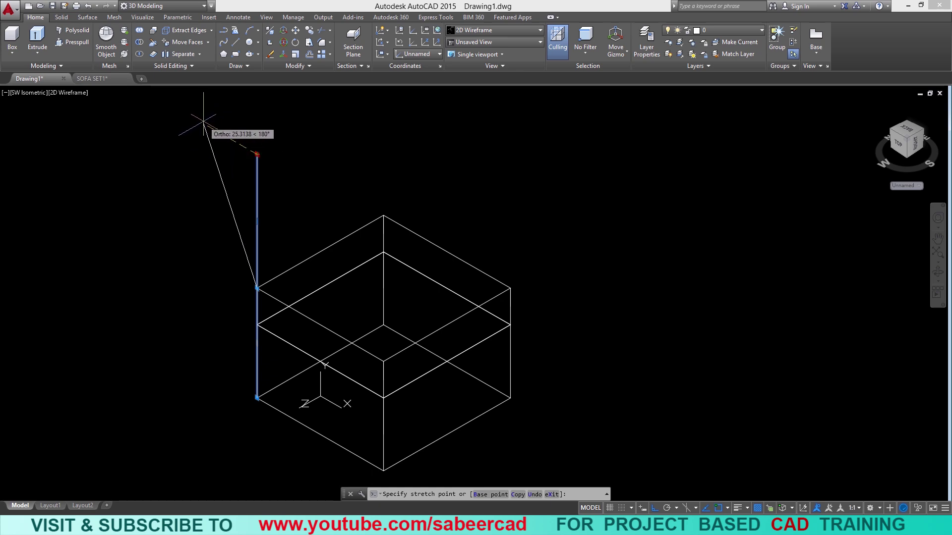
text(1)
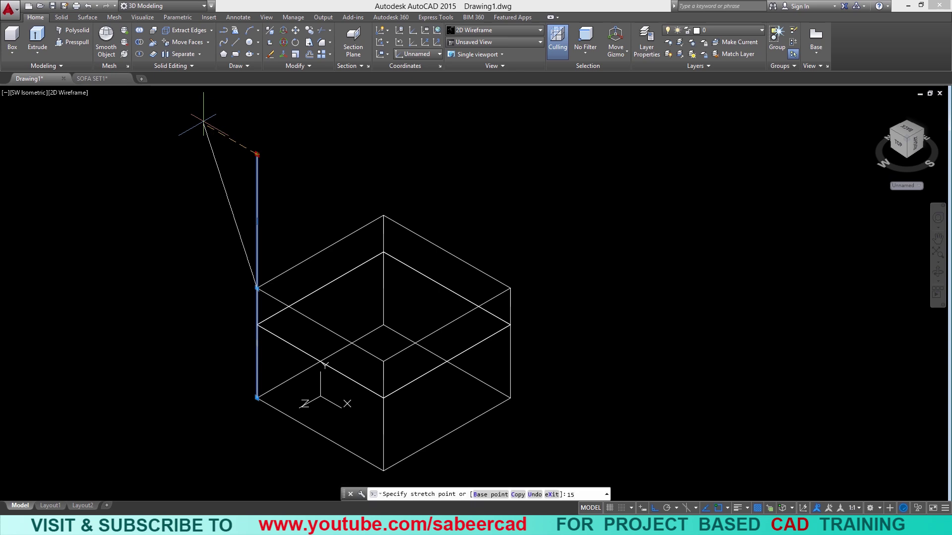
text(5)
key(Return)
key(Escape)
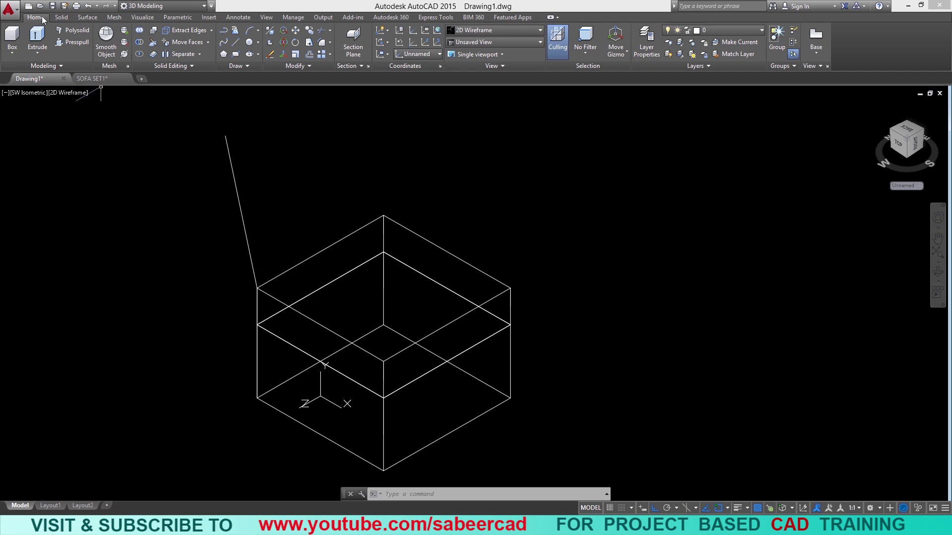
Offset the bent backrest polyline by 12 units to the outside, away from the boxes.
click(308, 58)
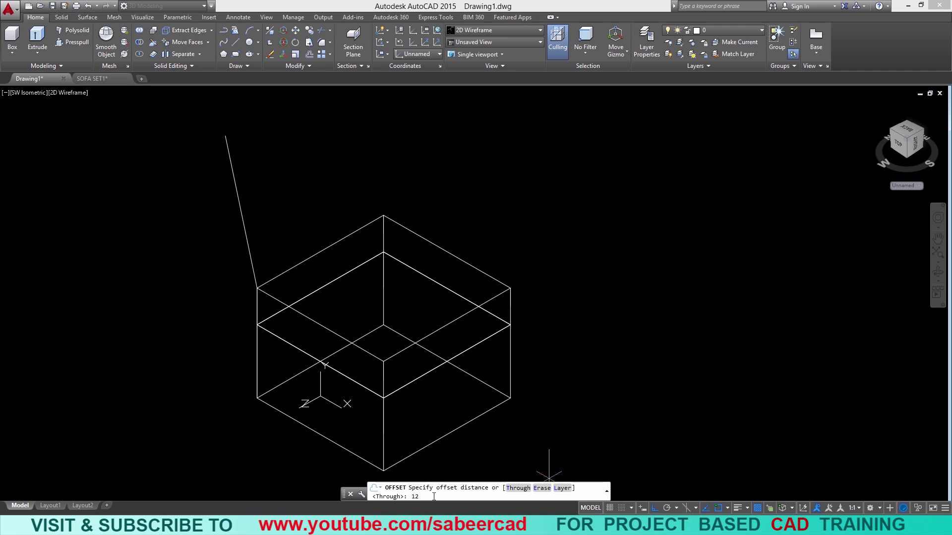
text(12)
key(Return)
click(237, 262)
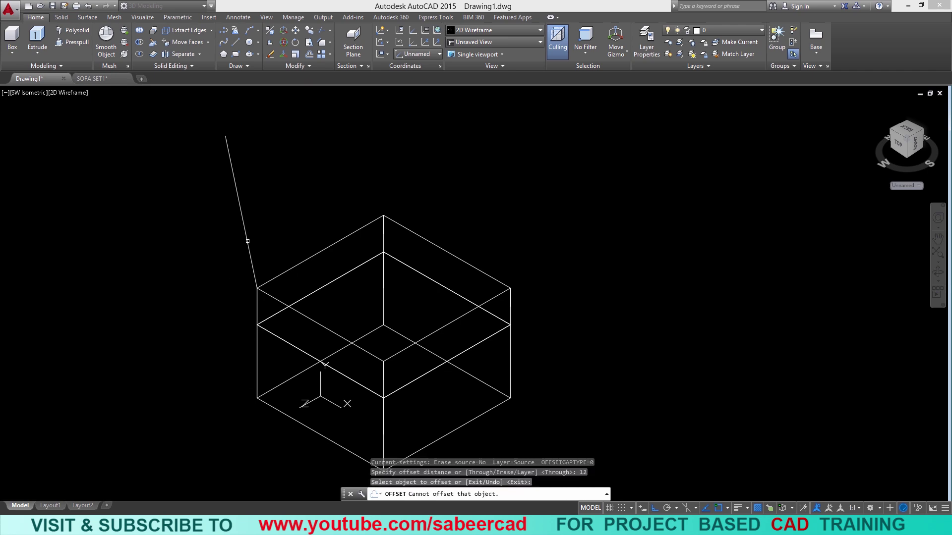
click(247, 241)
click(215, 358)
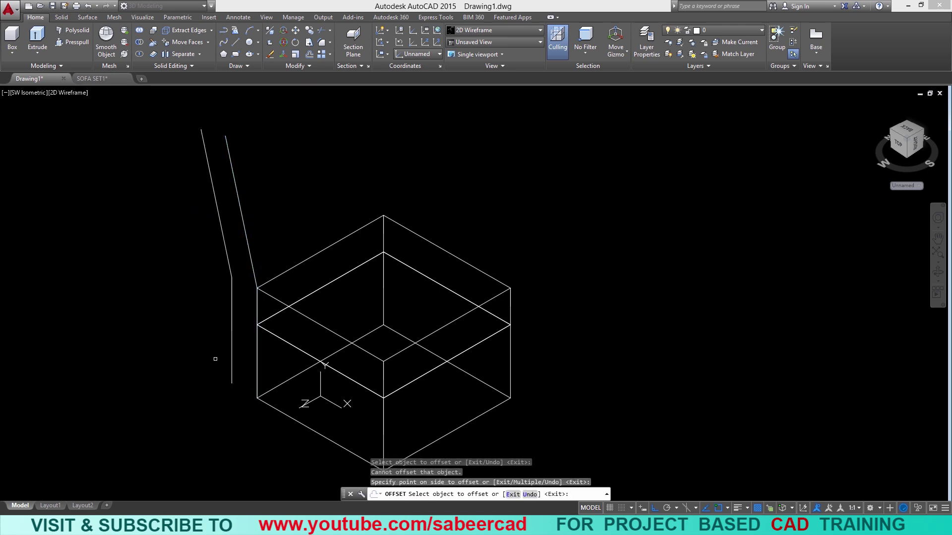
key(Escape)
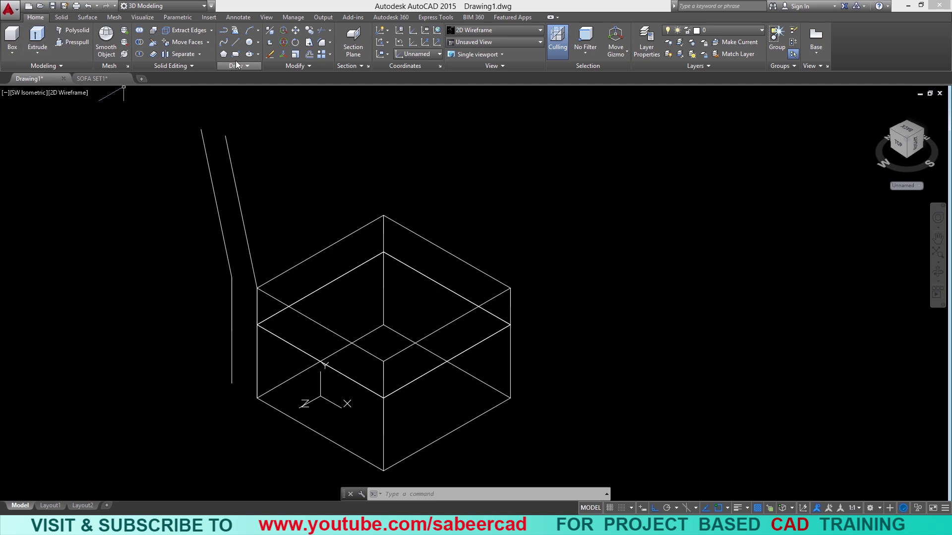
Draw a short polyline connecting the bottom ends of the two backrest outlines.
click(223, 31)
click(233, 384)
click(230, 382)
key(Return)
Draw a three-point polyline arc bulging upward between the top ends of the two backrest outlines.
scroll(192, 104, up, 4)
scroll(203, 168, up, 2)
middle_drag(202, 192, 191, 276)
click(224, 30)
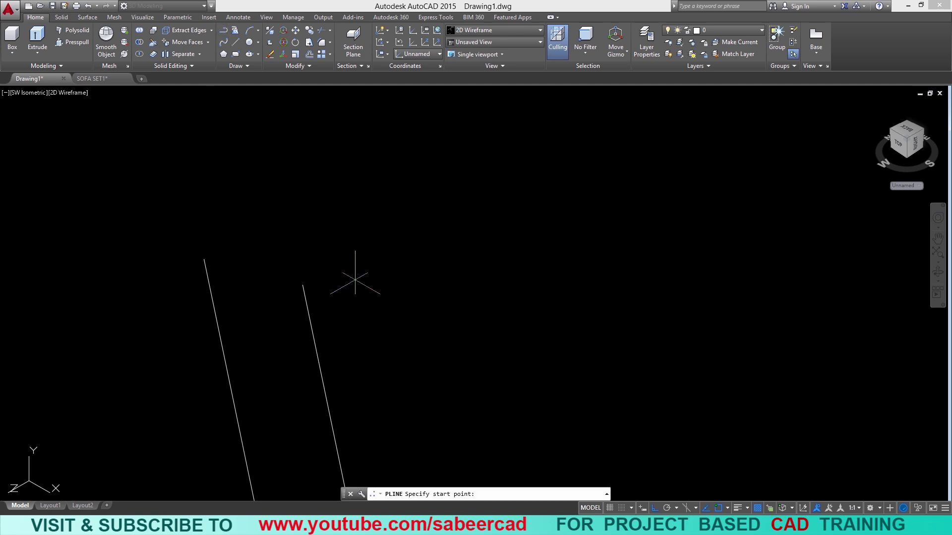
click(302, 285)
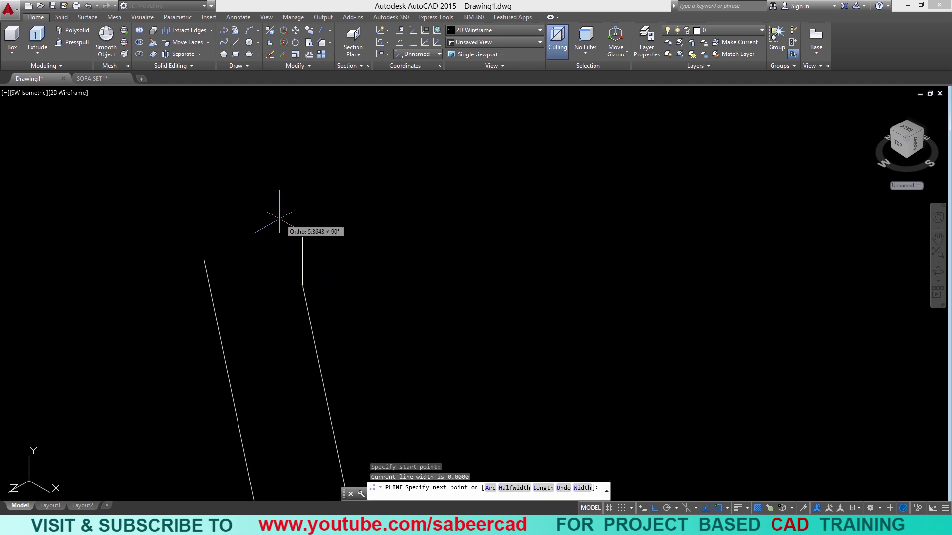
right_click(279, 219)
click(316, 261)
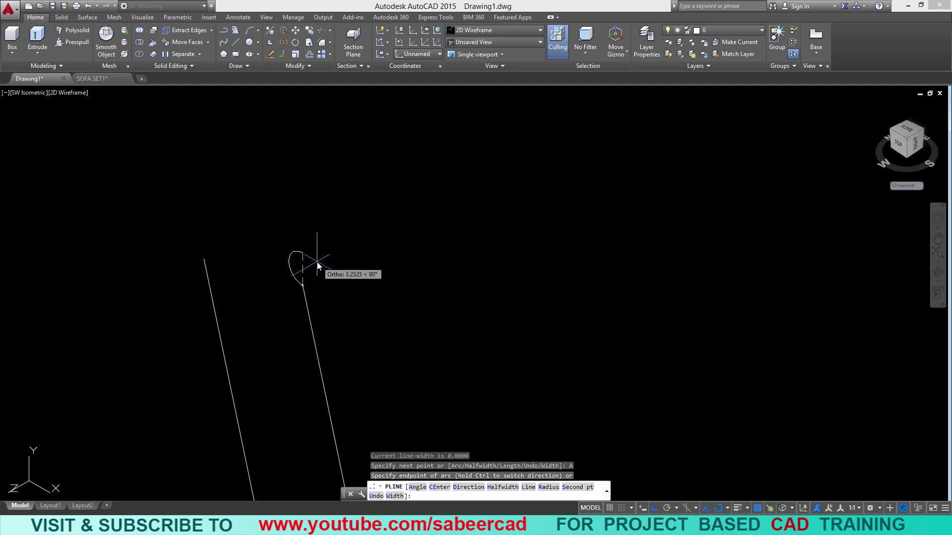
right_click(260, 219)
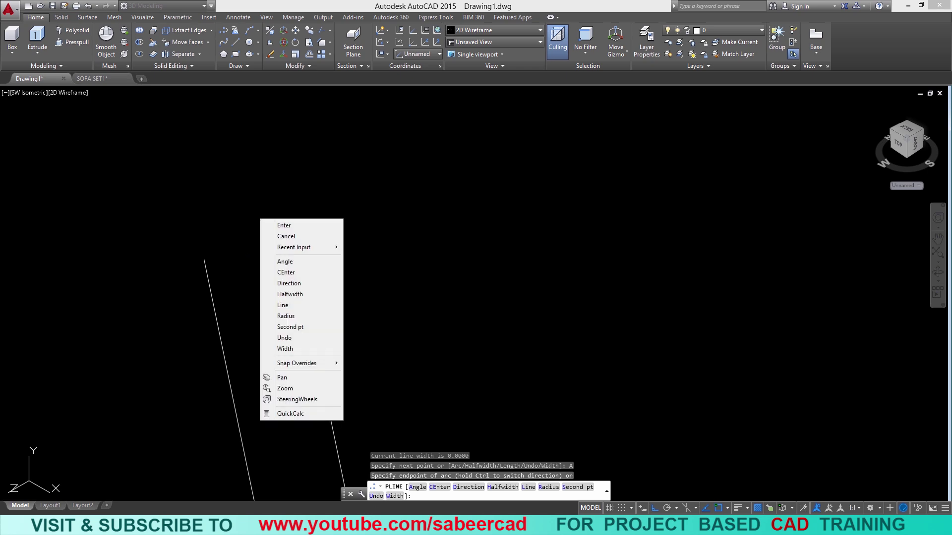
click(290, 326)
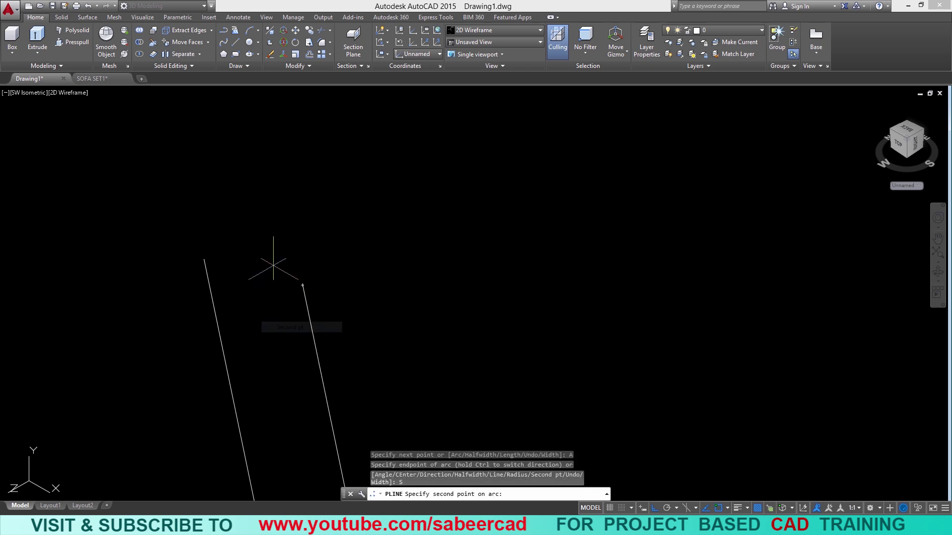
click(254, 223)
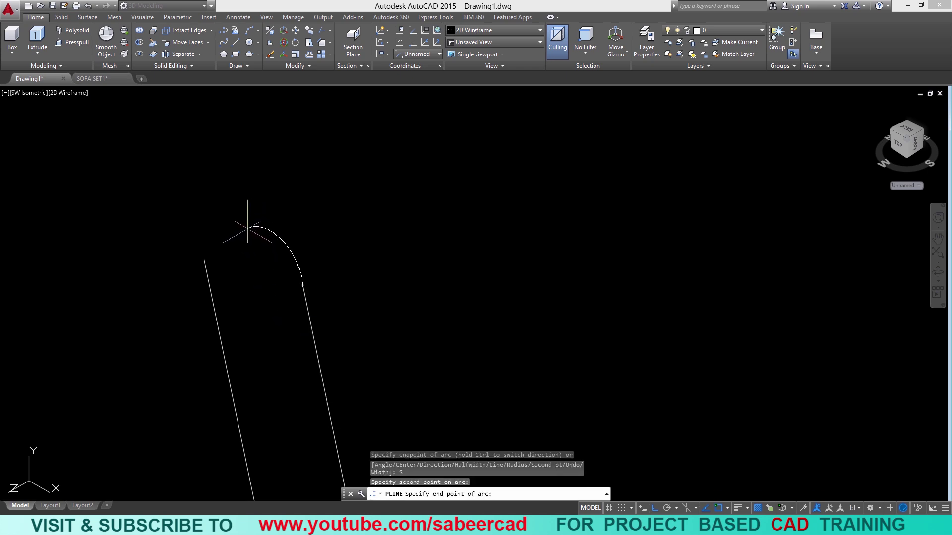
click(203, 258)
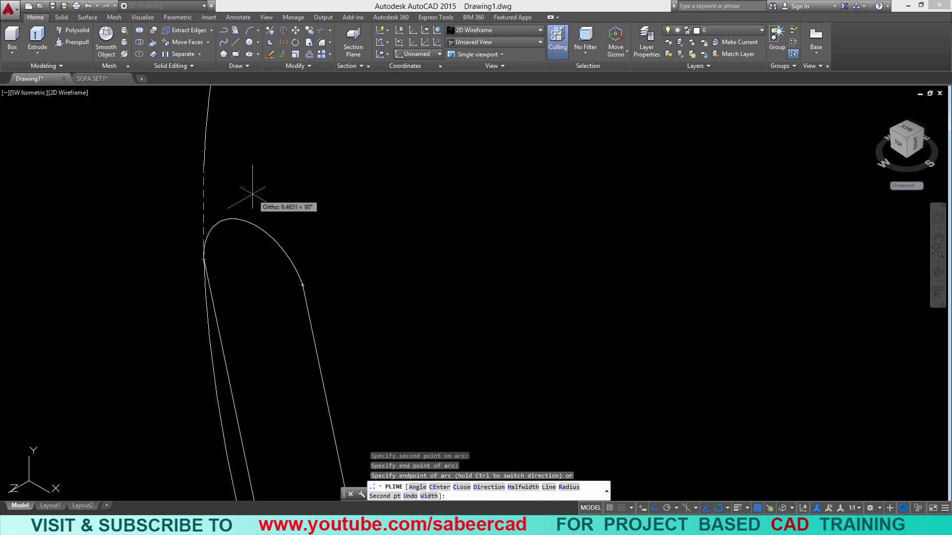
key(Return)
Join the two backrest outlines, the bottom line and the top arc into one polyline.
scroll(213, 184, down, 8)
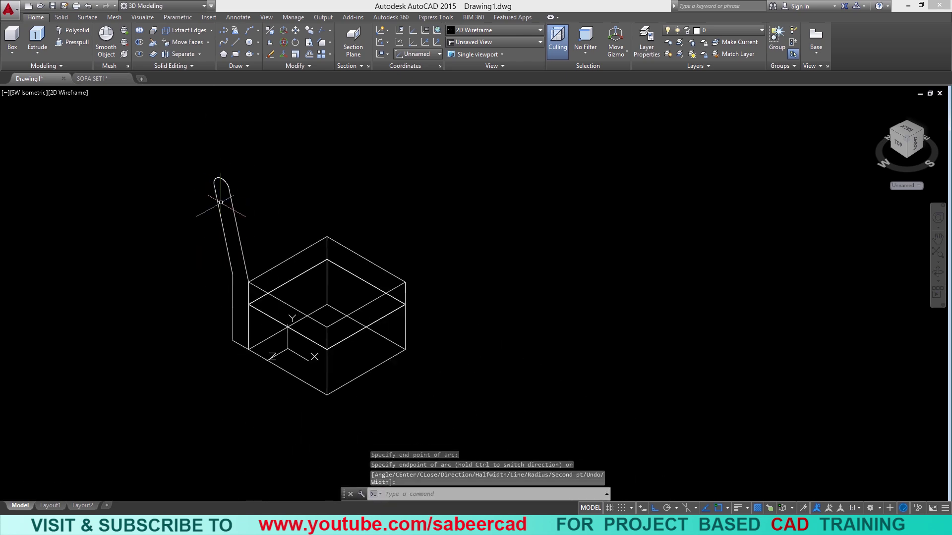
scroll(226, 199, up, 2)
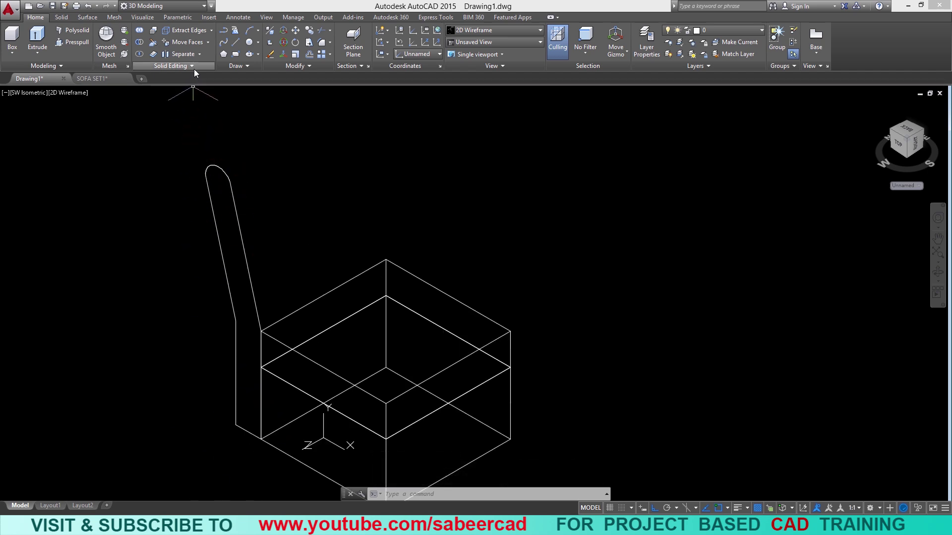
click(304, 66)
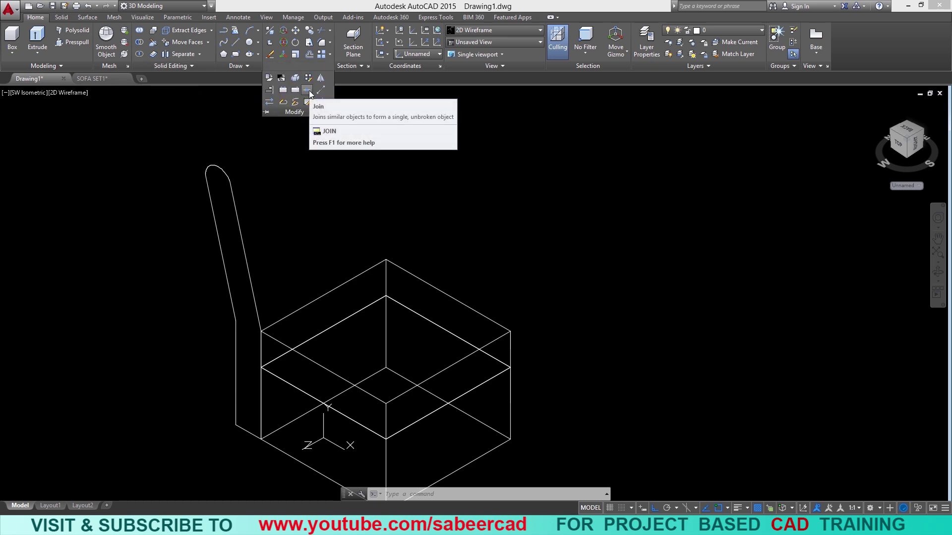
click(309, 91)
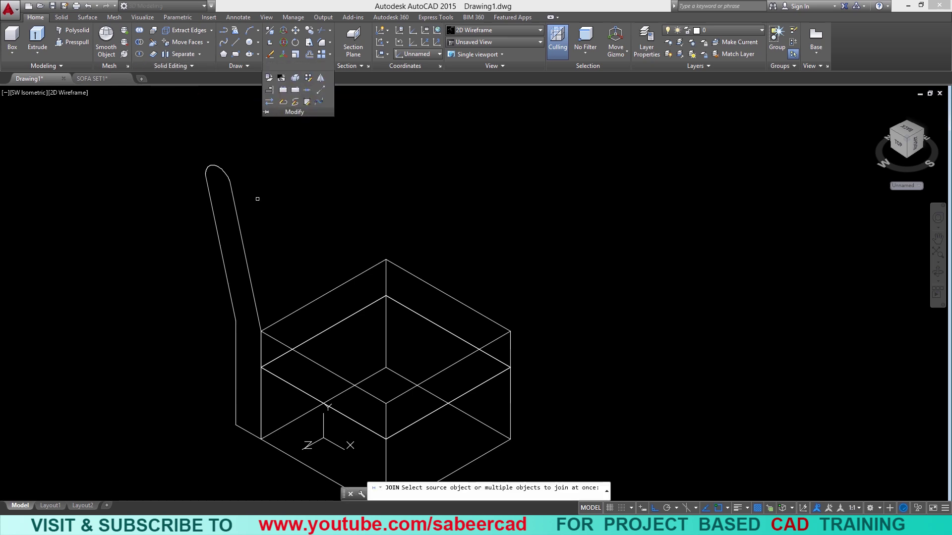
click(188, 147)
click(269, 453)
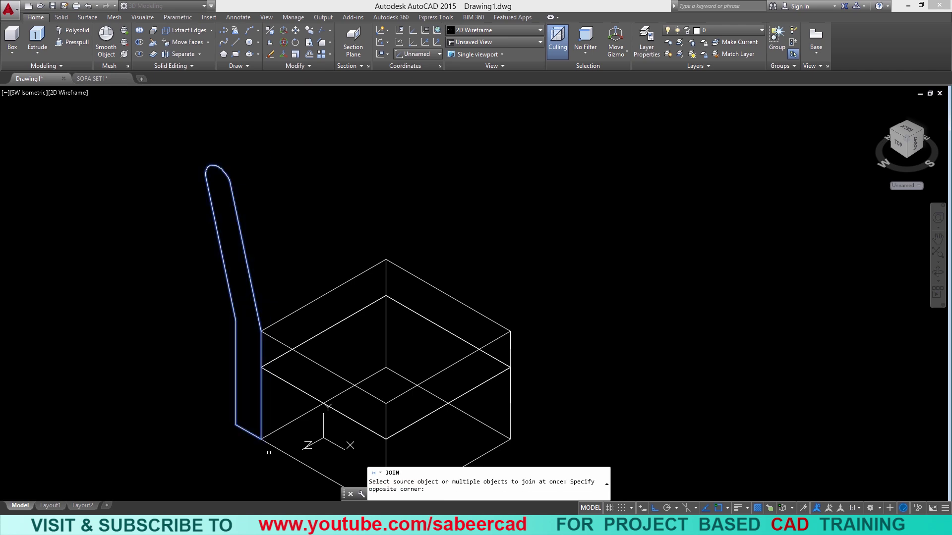
key(Return)
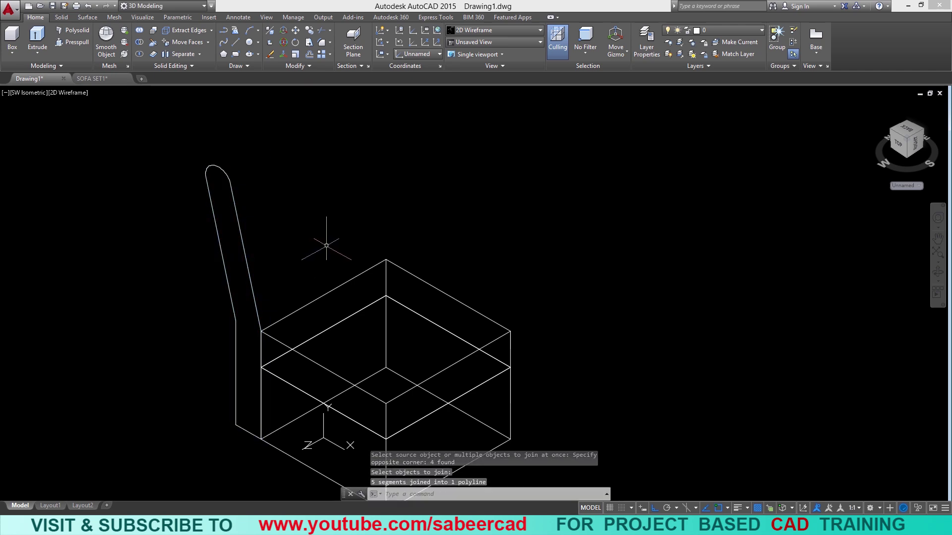
Extrude the closed backrest profile across the full width of the seat, up to the seat cushion's far rear corner.
key(Escape)
click(243, 227)
key(Escape)
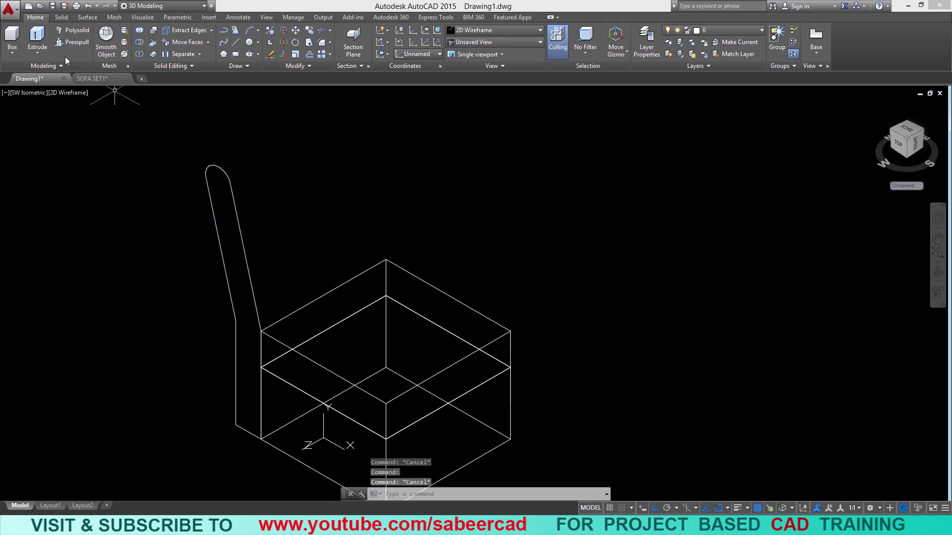
click(38, 40)
key(Escape)
click(37, 52)
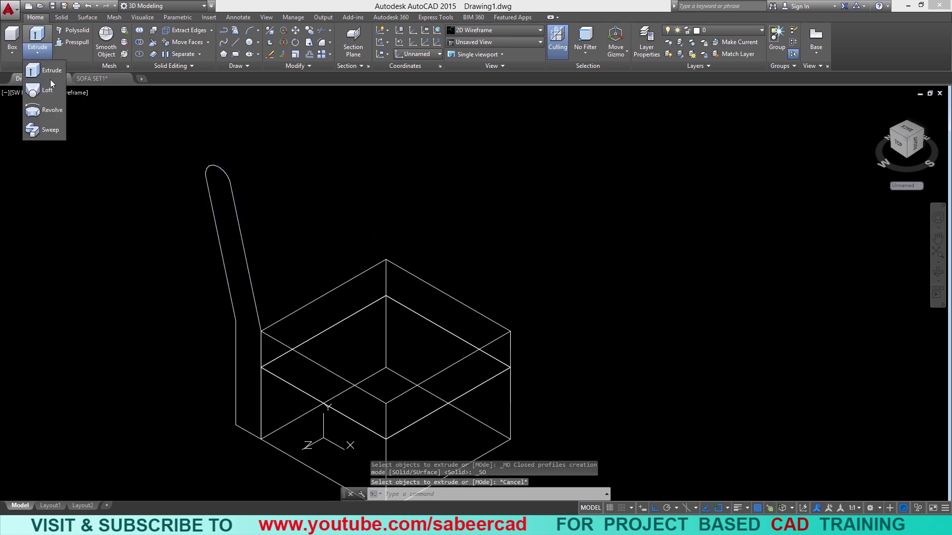
click(36, 75)
click(237, 215)
key(Return)
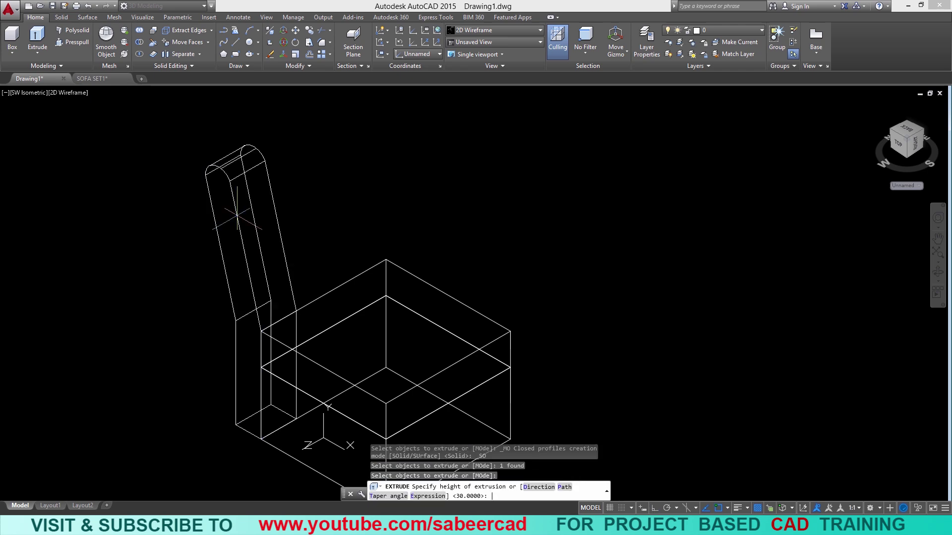
click(391, 255)
middle_drag(347, 382, 361, 357)
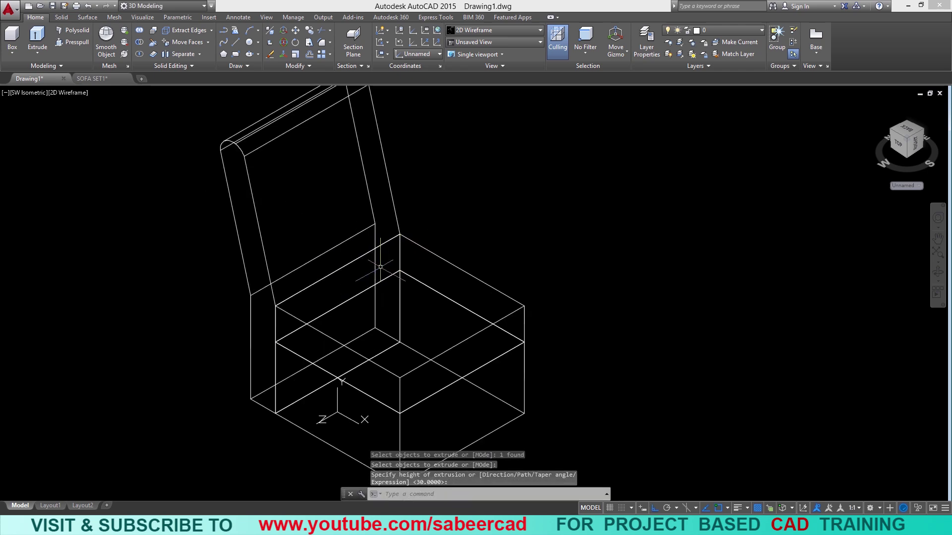
Display the model in the Shaded with edges visual style and orbit it to a slightly higher three-quarter view.
click(70, 95)
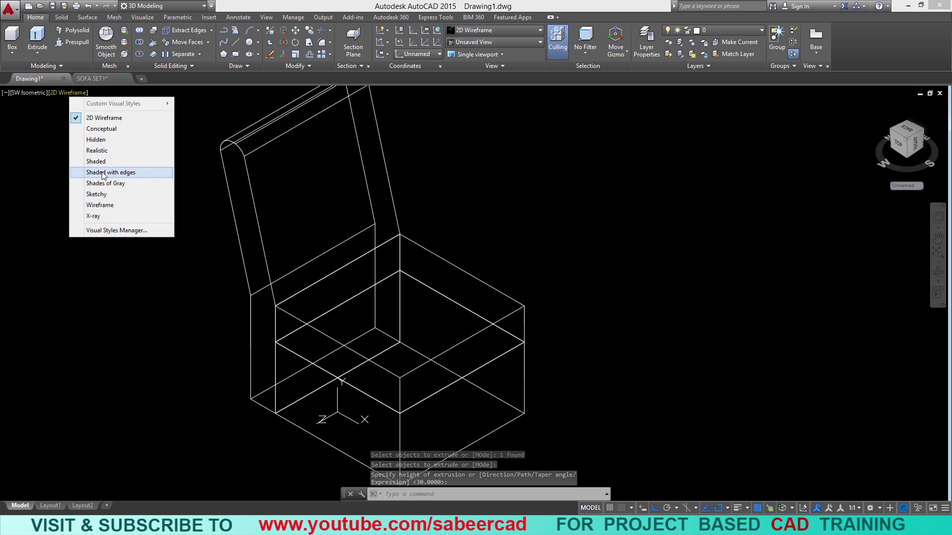
click(102, 169)
click(944, 274)
drag(459, 363, 456, 313)
right_click(543, 264)
click(539, 258)
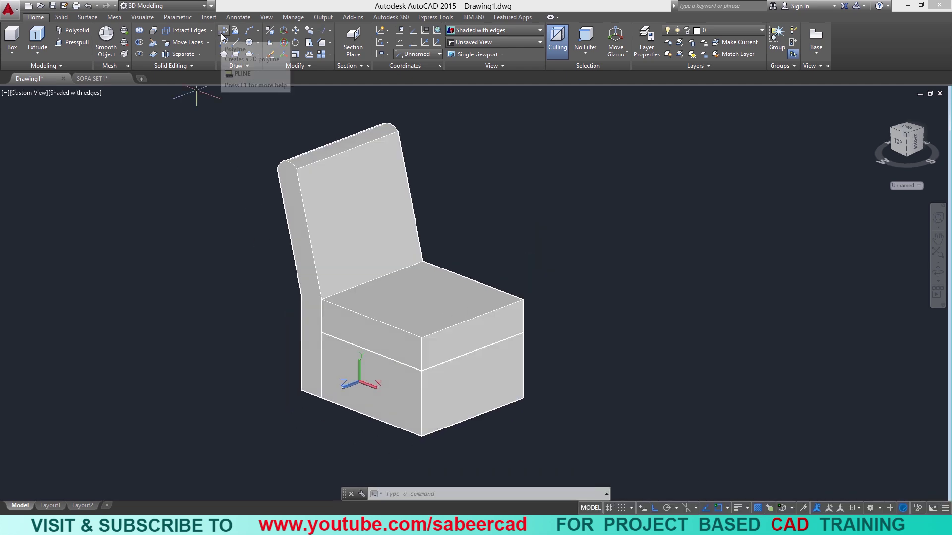
Draw a polyline along the seat cushion's near upper side edge, from the front corner to the backrest.
click(223, 30)
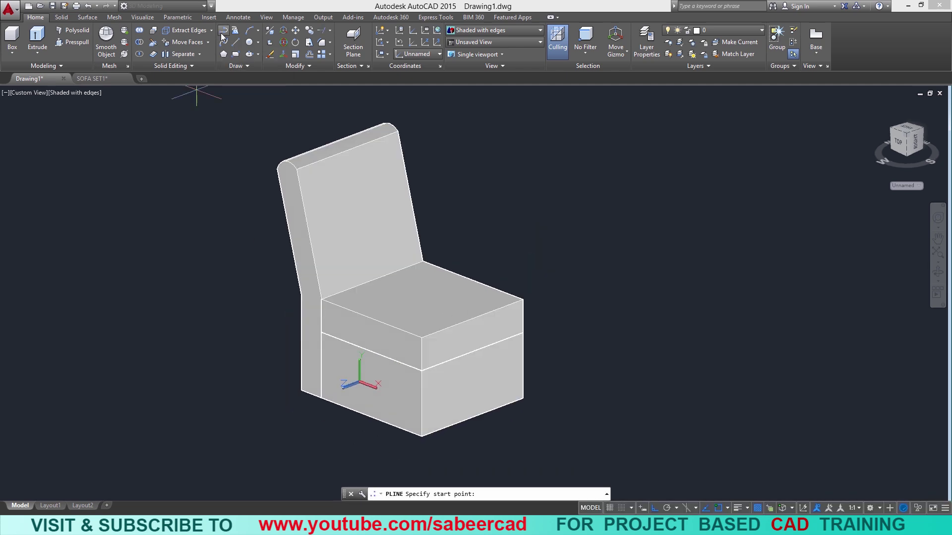
click(422, 338)
click(321, 299)
key(Escape)
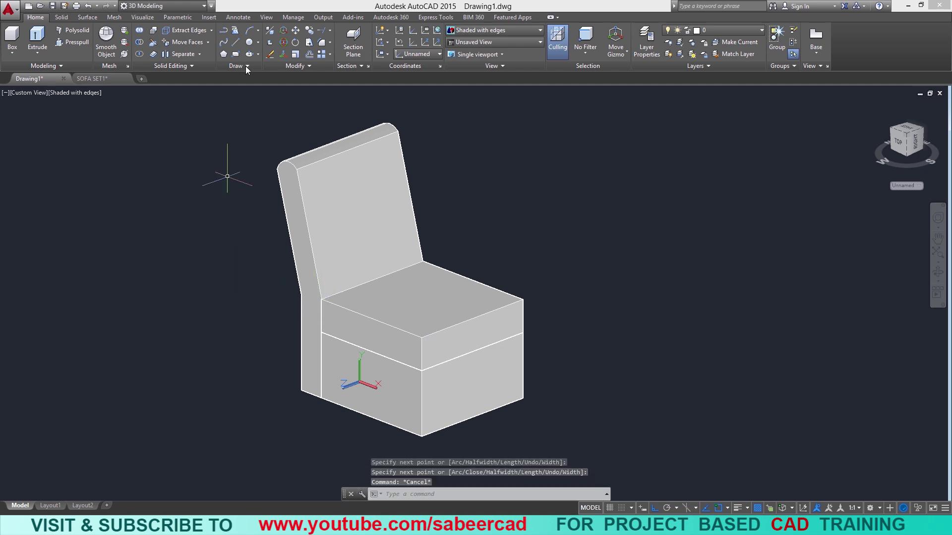
Move the new side-edge polyline straight up by 20 units.
click(255, 259)
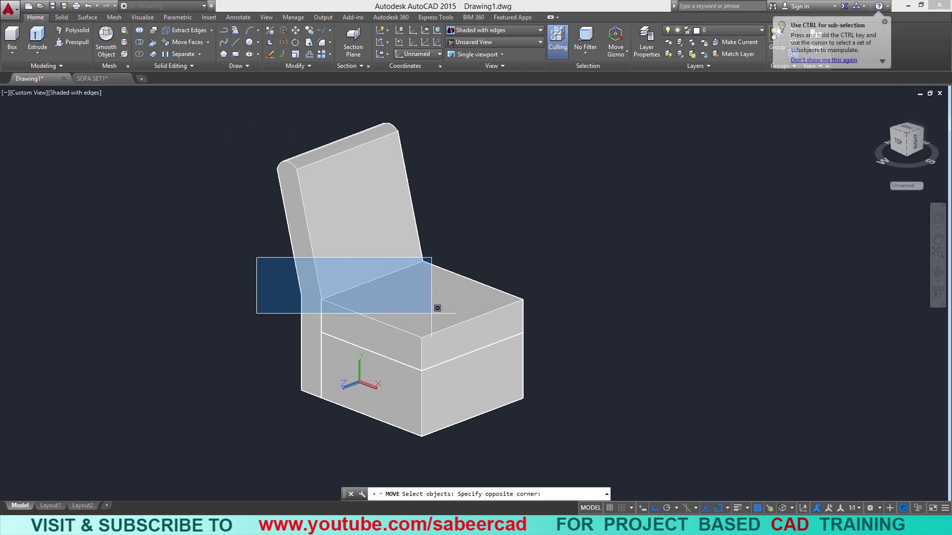
click(454, 349)
key(Return)
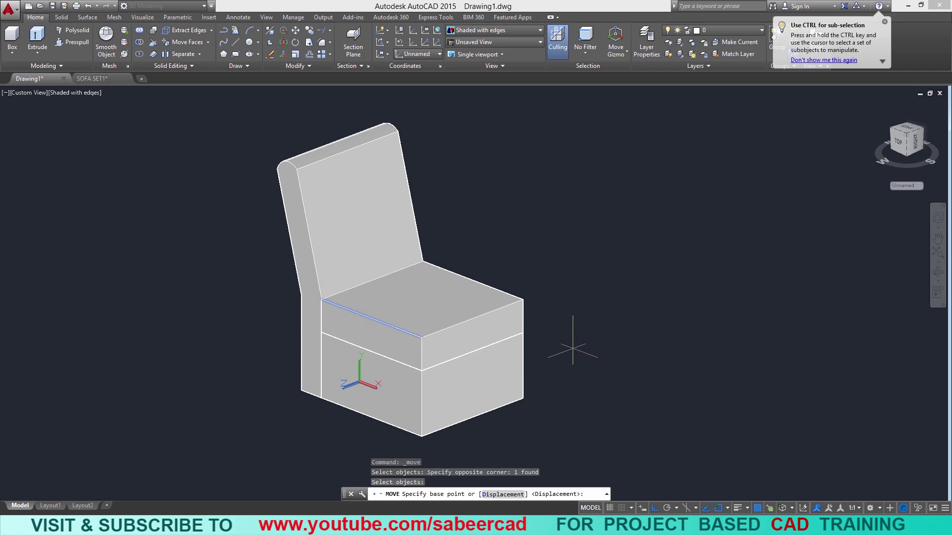
click(565, 349)
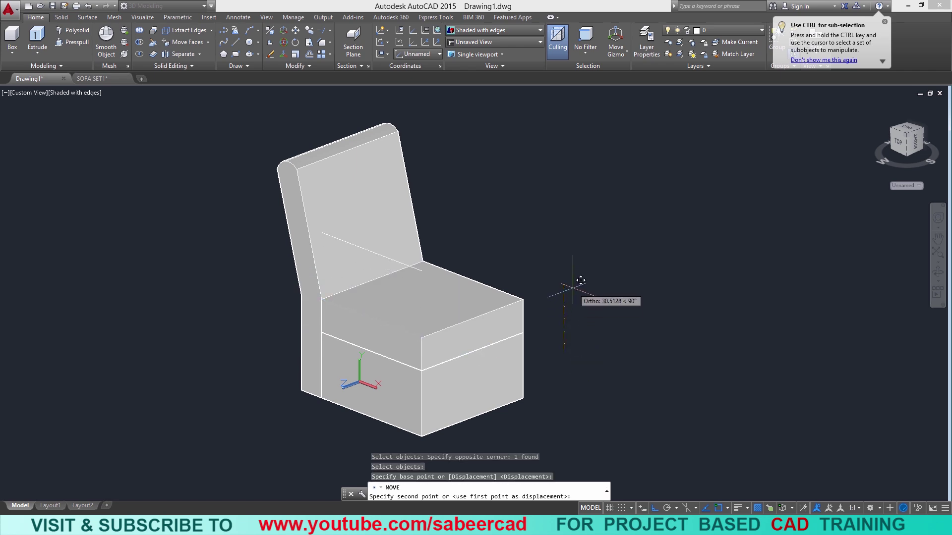
text(20)
key(Return)
key(Escape)
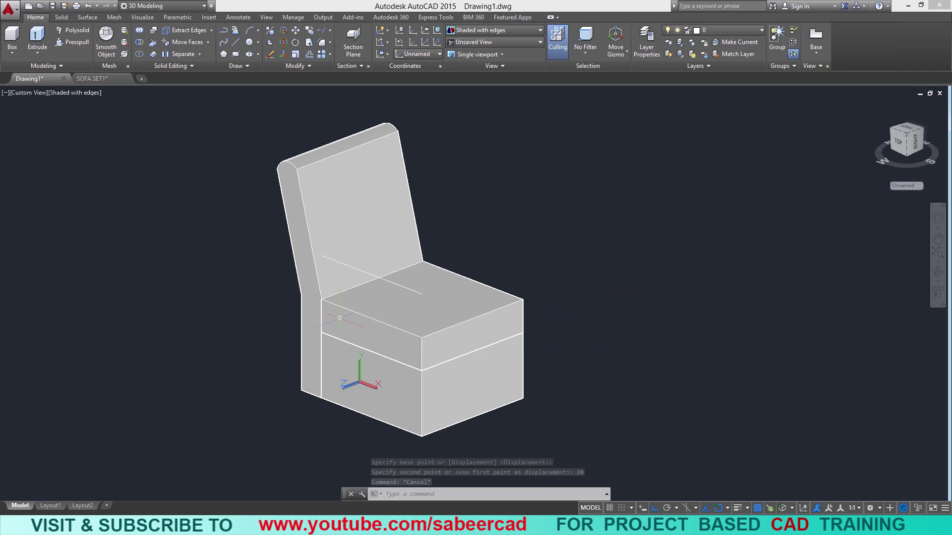
Draw a polyline along the slanted rear edge of the backrest's near side, from the bend to the rounded top.
click(223, 31)
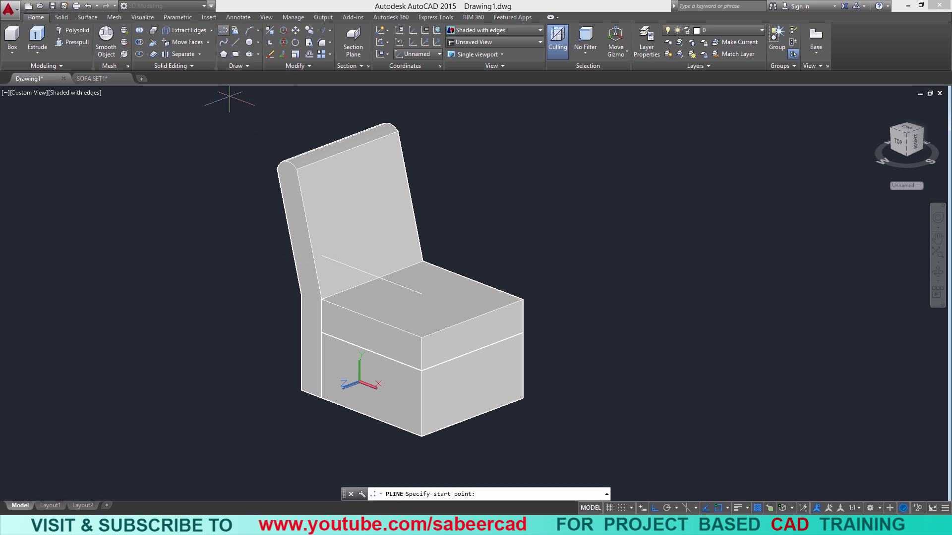
click(301, 295)
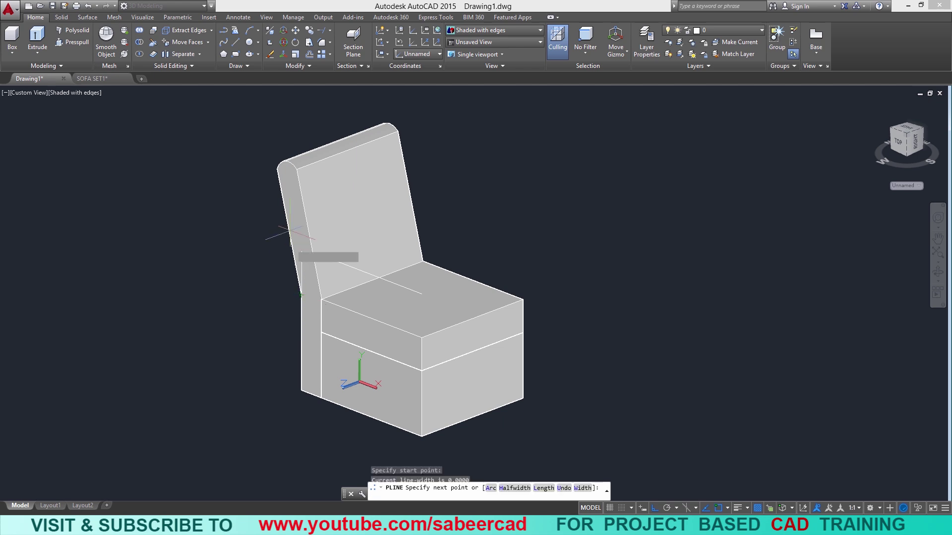
click(281, 171)
key(Return)
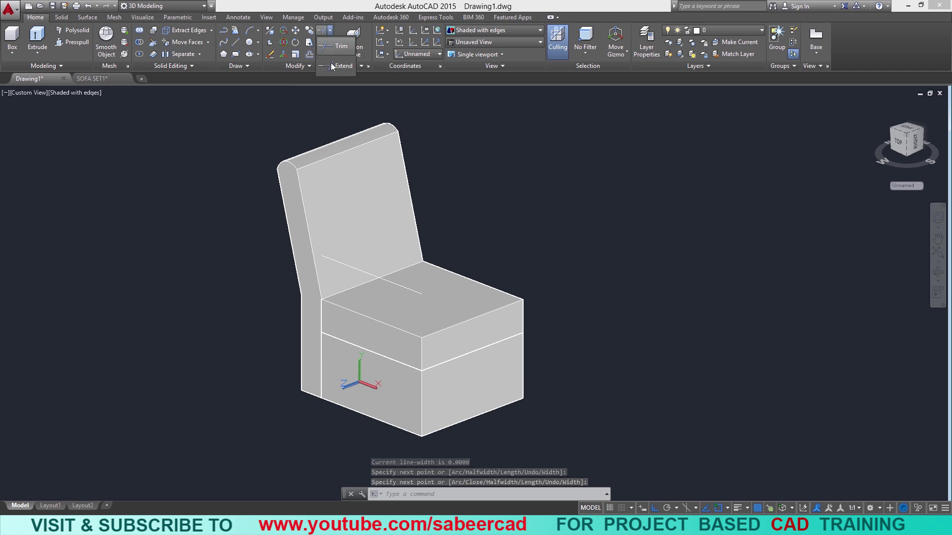
Extend the raised side line back to the polyline on the backrest's slanted rear edge.
click(332, 64)
click(246, 117)
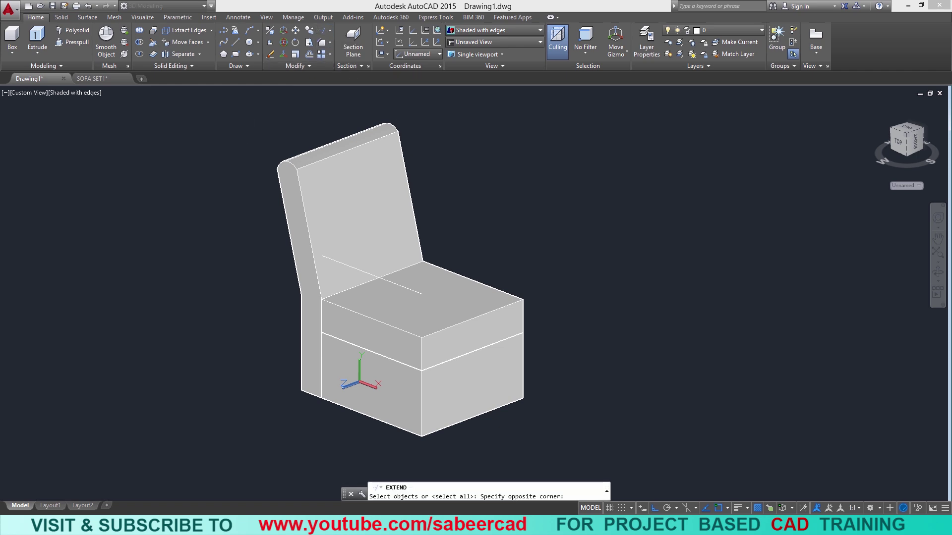
click(313, 327)
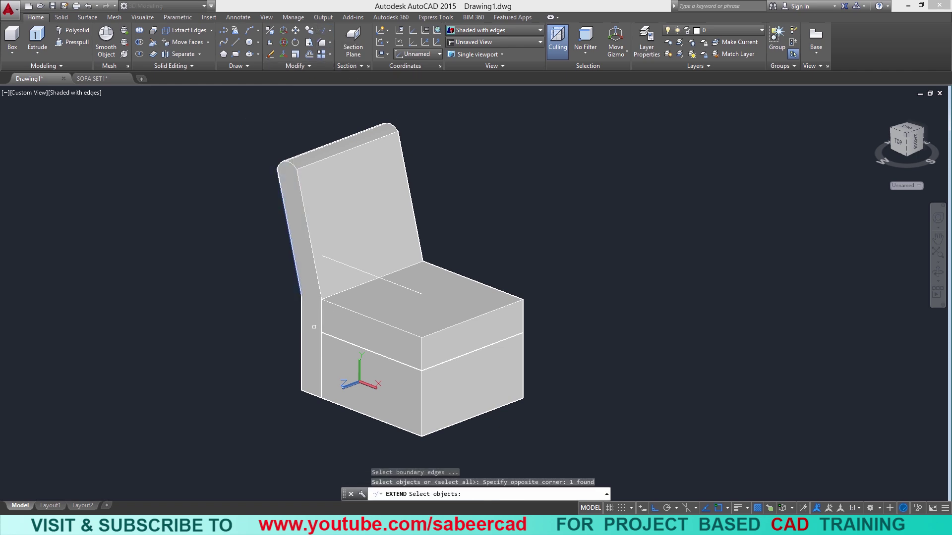
key(Return)
click(313, 327)
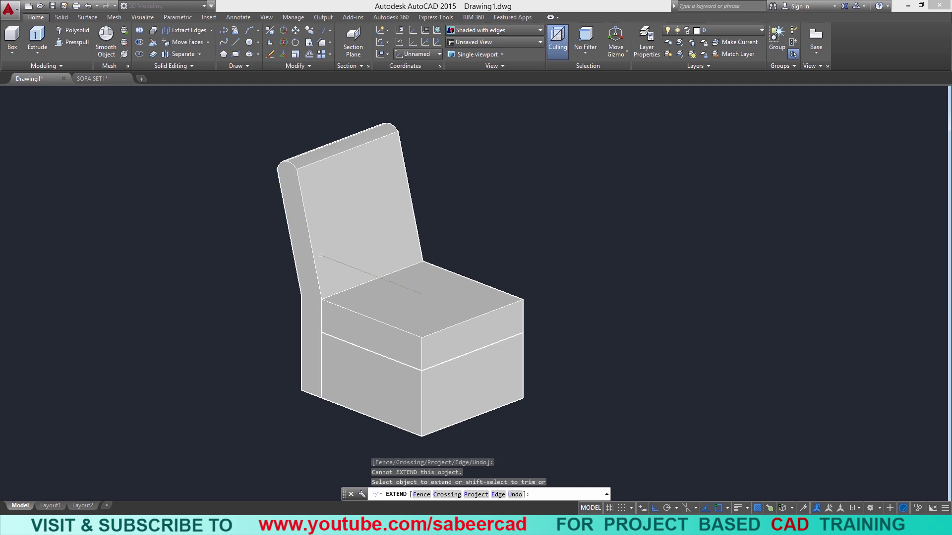
click(379, 277)
key(Return)
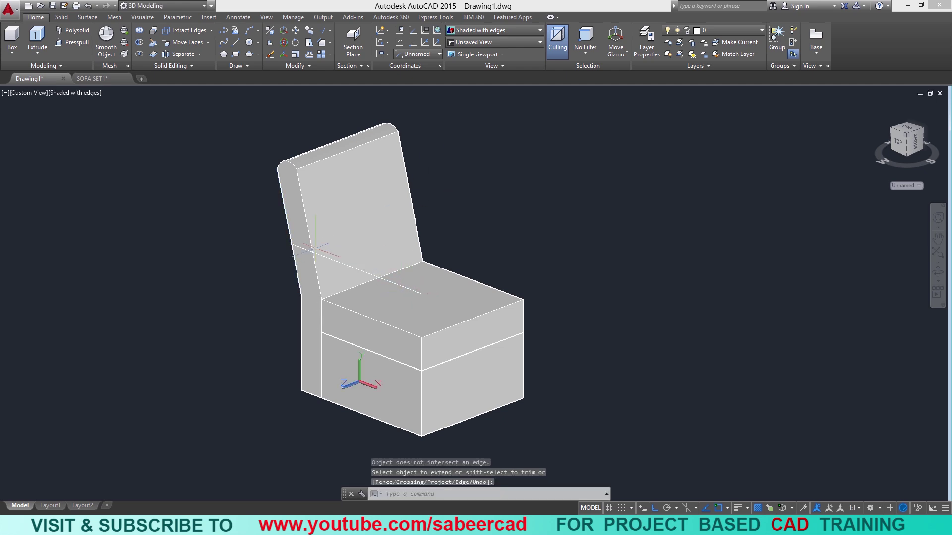
Erase the helper polyline on the backrest's slanted rear edge.
click(270, 54)
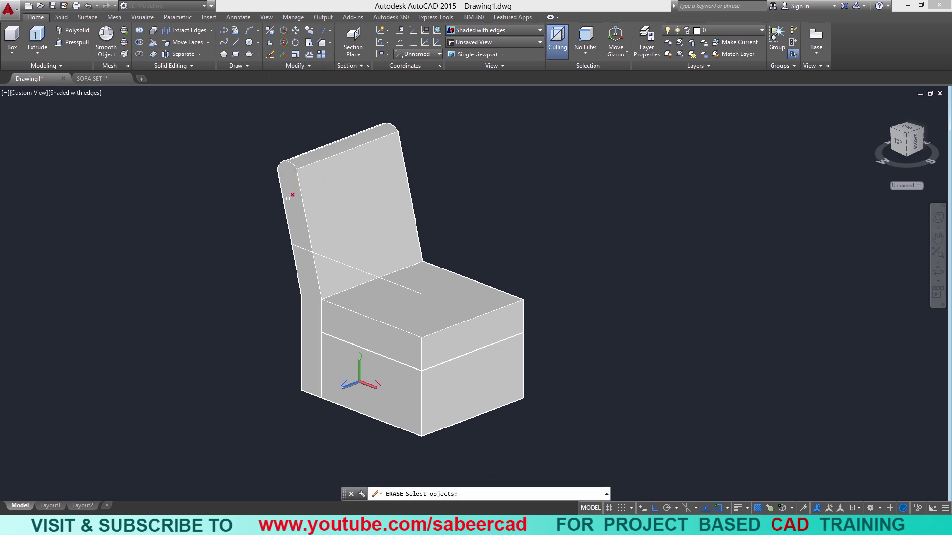
click(261, 142)
click(315, 298)
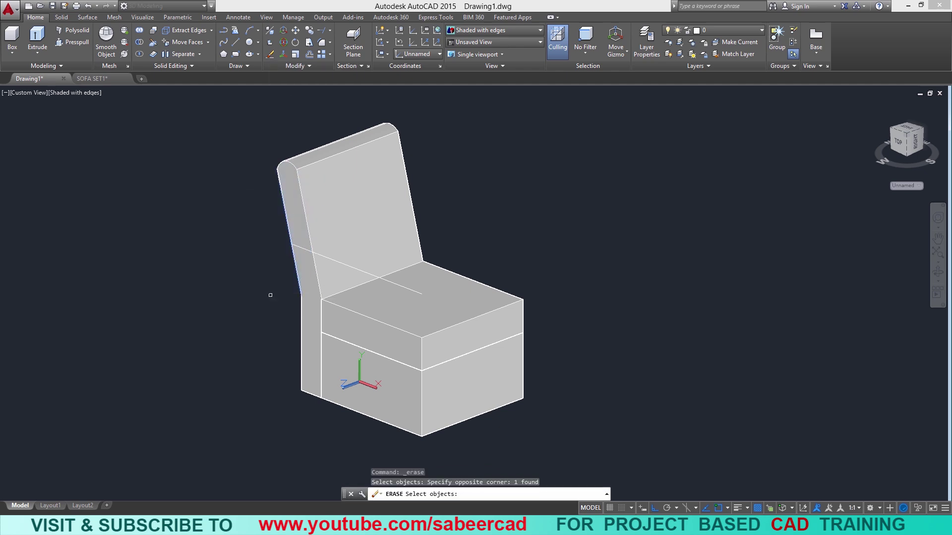
key(Return)
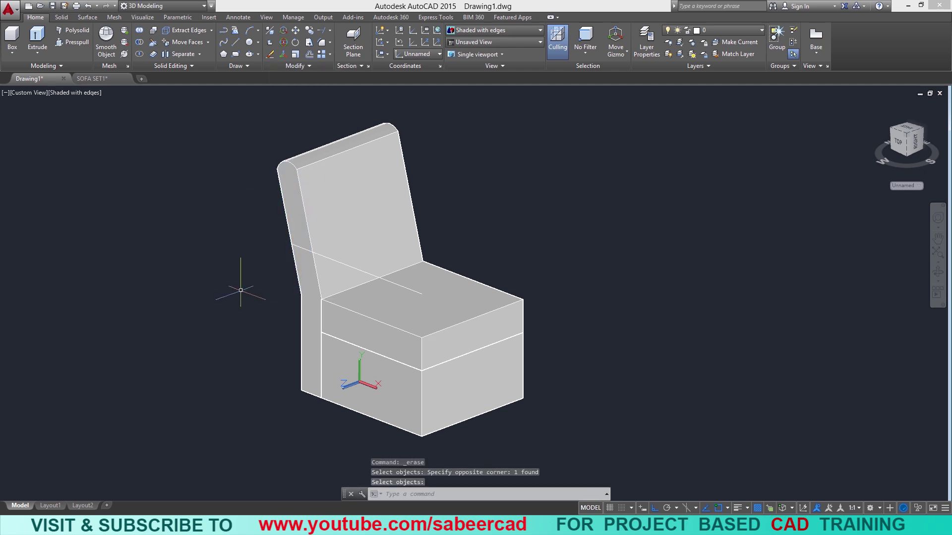
Draw a polyline from the raised line's front end down the front edge, along the base and up the rear edge to its back end.
click(224, 31)
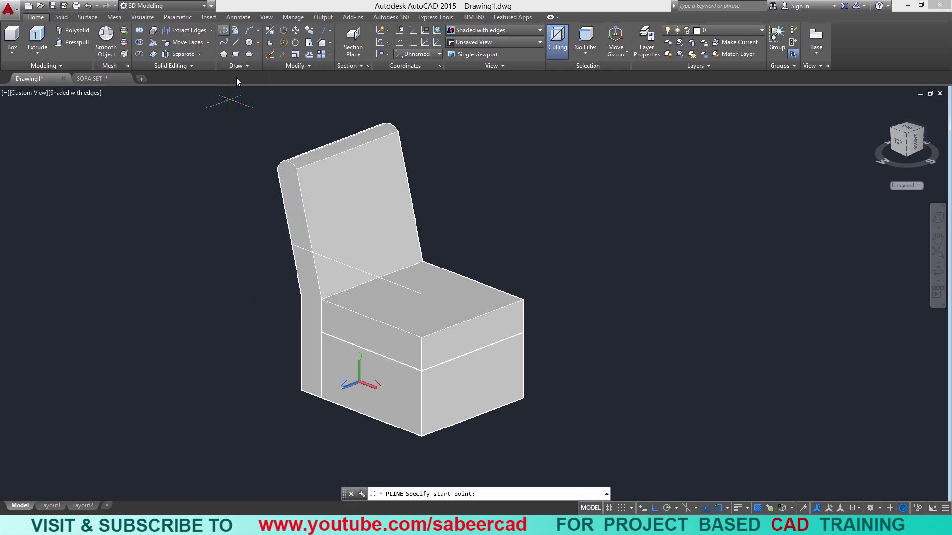
click(421, 294)
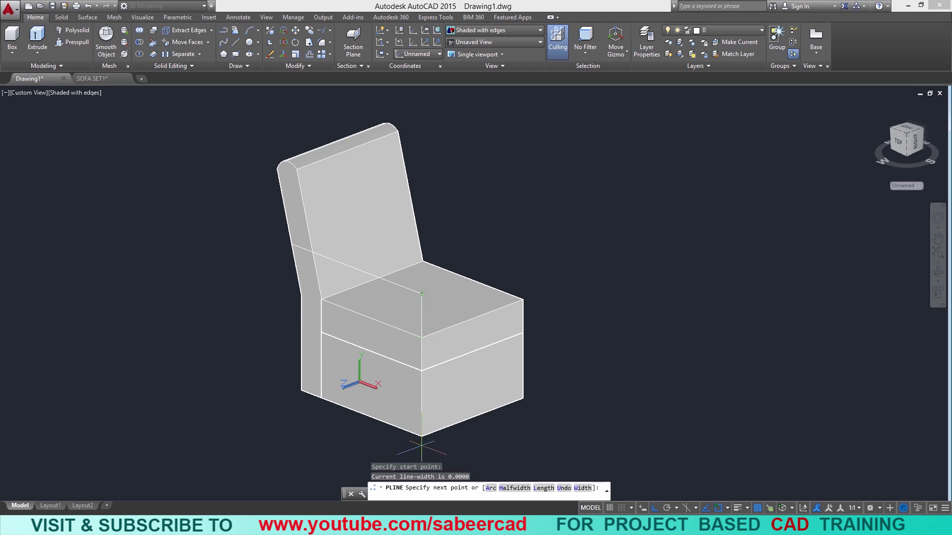
click(420, 436)
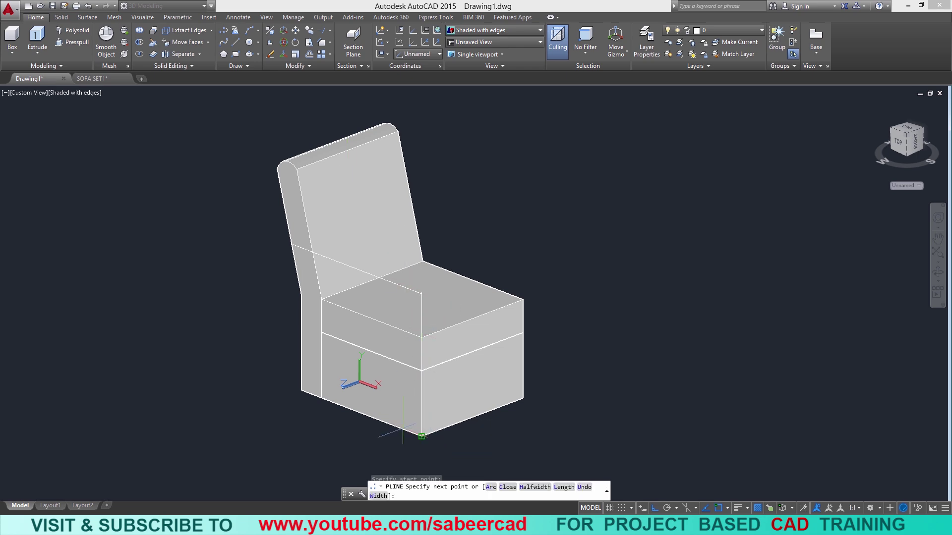
click(301, 390)
click(301, 295)
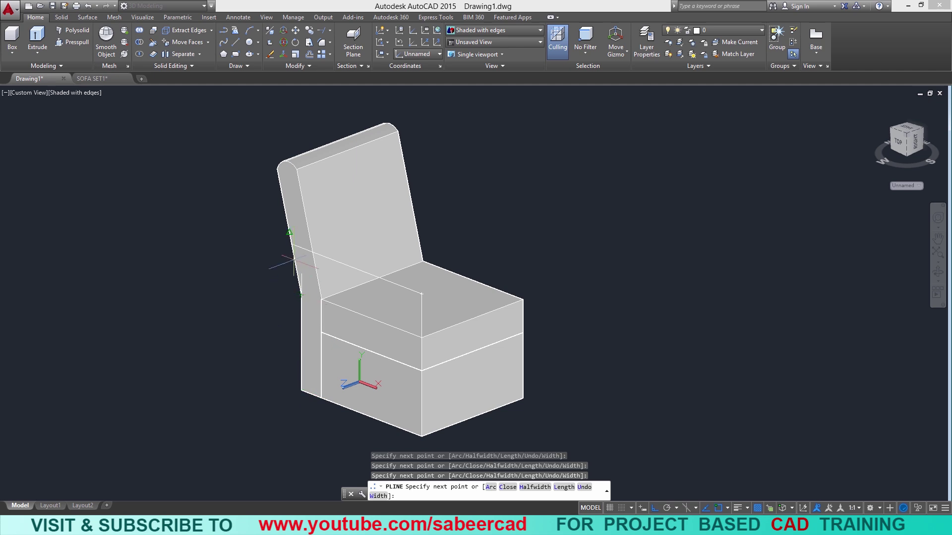
click(292, 244)
key(Return)
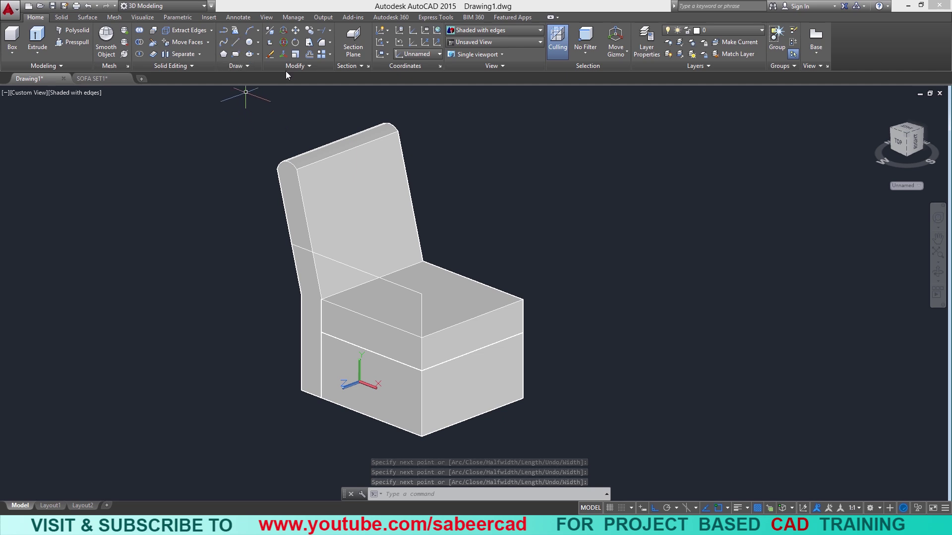
Join the raised line and the new side outline into one closed armrest polyline.
click(309, 67)
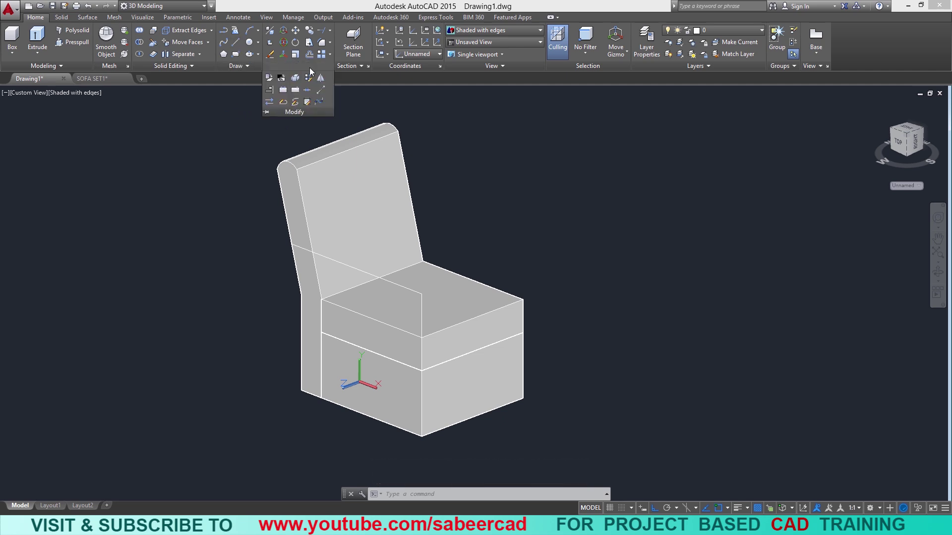
click(306, 90)
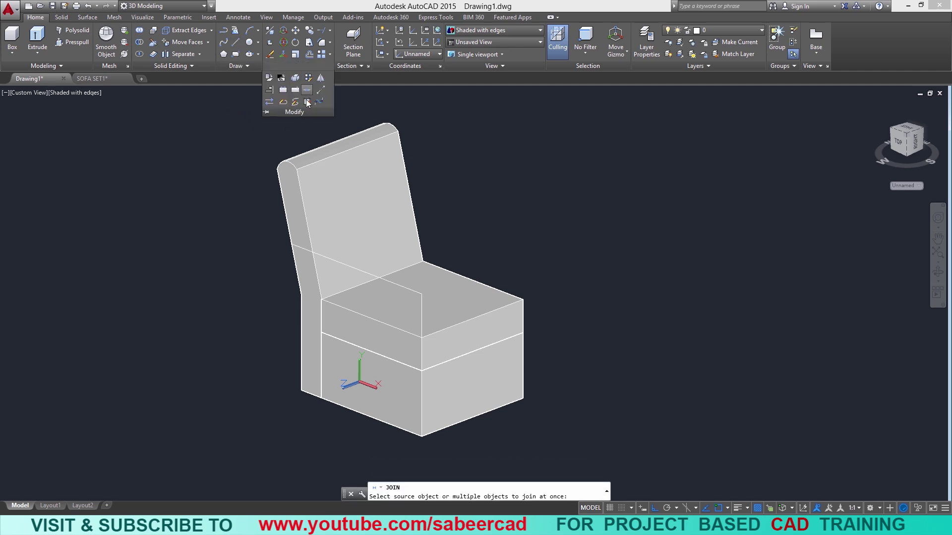
click(259, 232)
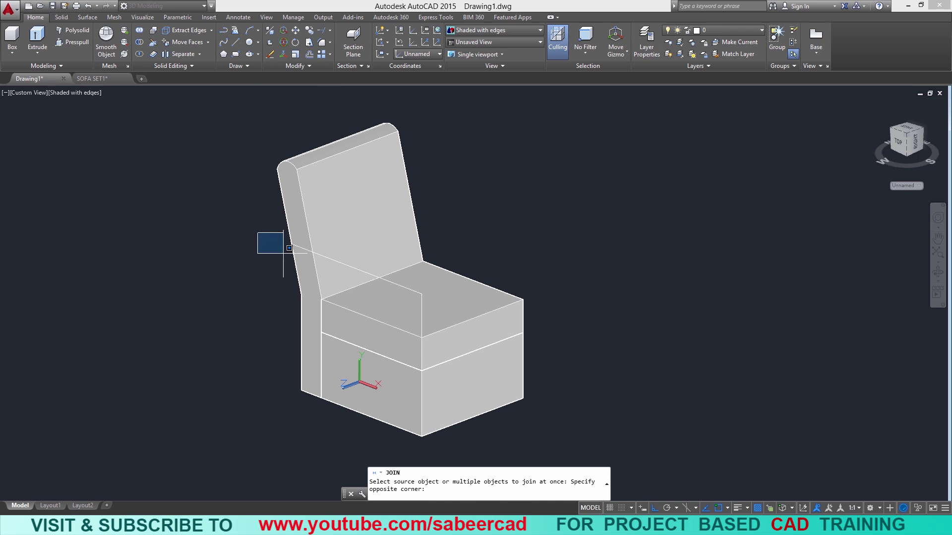
click(434, 456)
key(Escape)
key(Escape)
key(Escape)
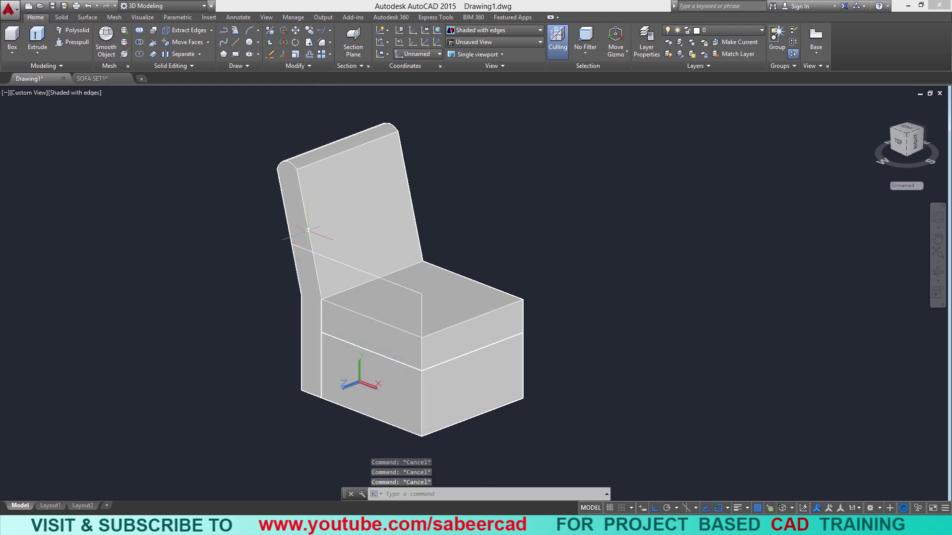
Extrude the closed armrest profile 12 units outward from the seat's side.
click(40, 54)
click(303, 347)
key(Return)
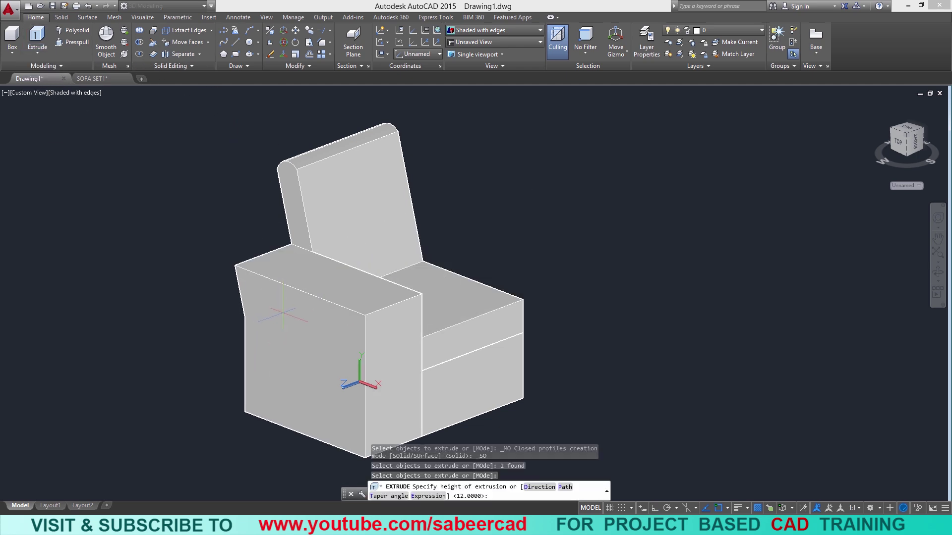
key(Return)
key(Escape)
key(Escape)
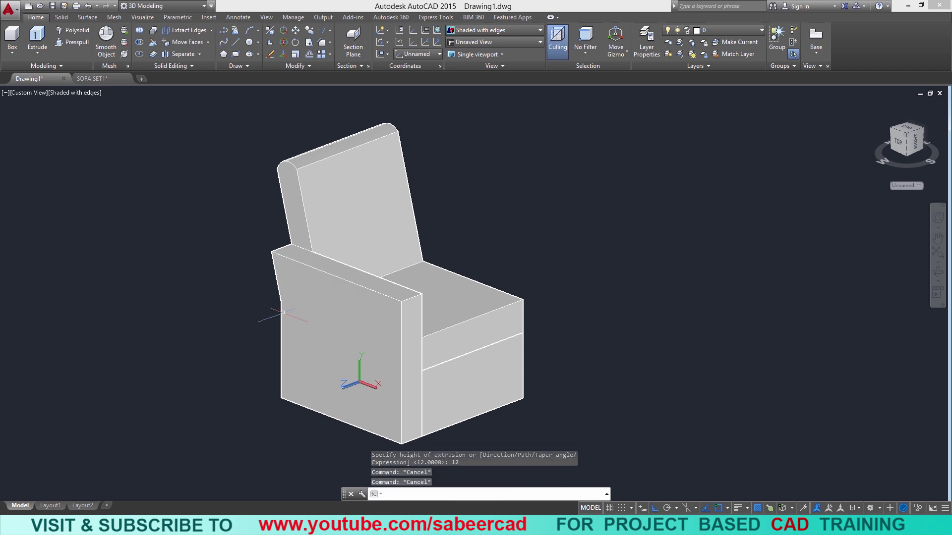
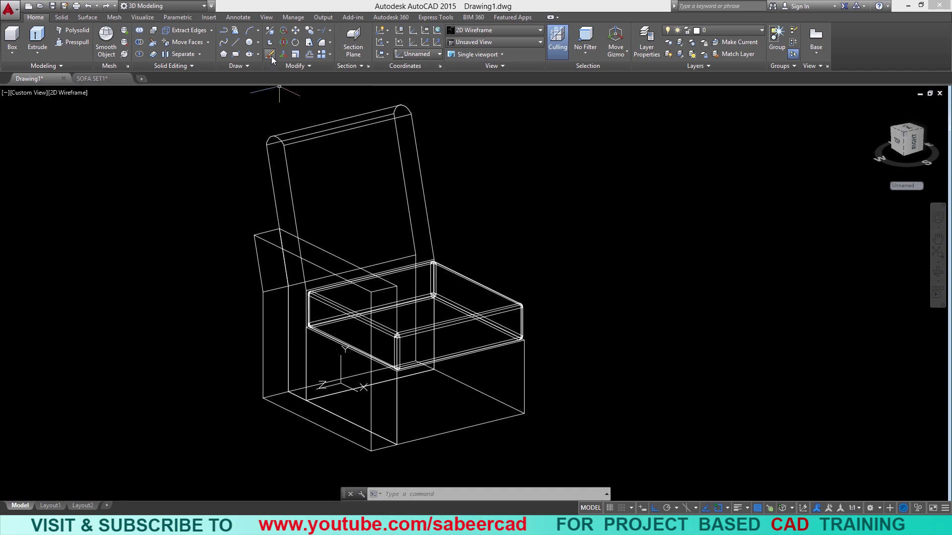
Erase the backrest, armrest and seat cushion temporarily to isolate the base box.
click(317, 130)
click(319, 247)
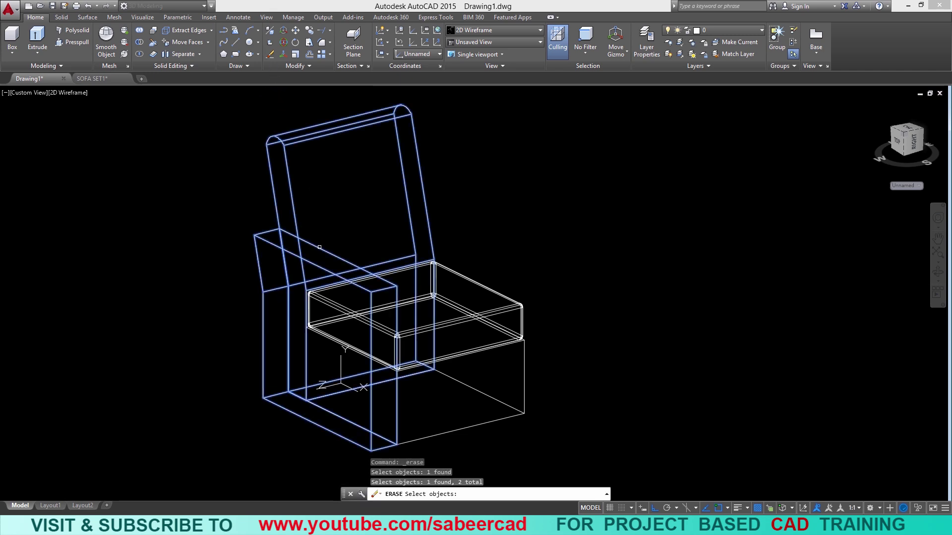
click(493, 291)
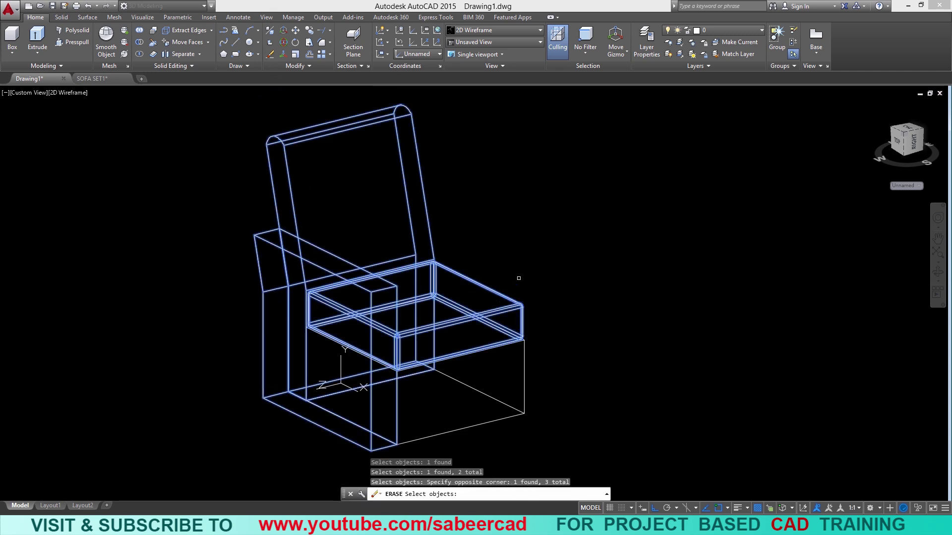
key(Return)
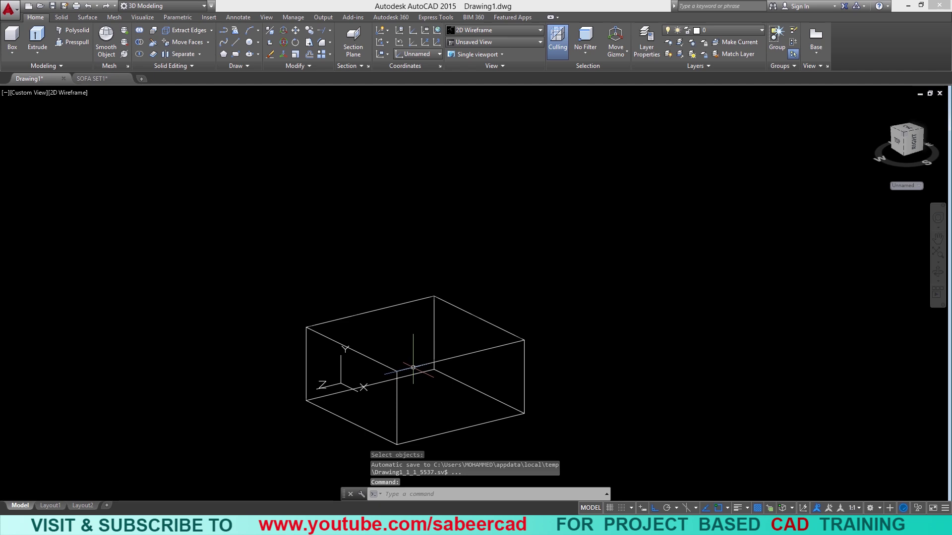
Fillet all twelve edges of the base box with a 1.5 radius.
text(f)
key(Return)
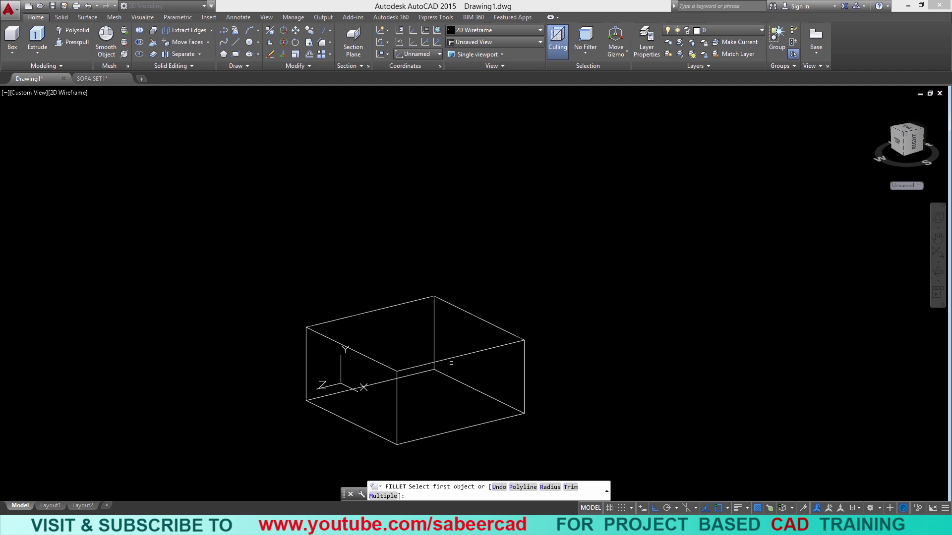
click(449, 356)
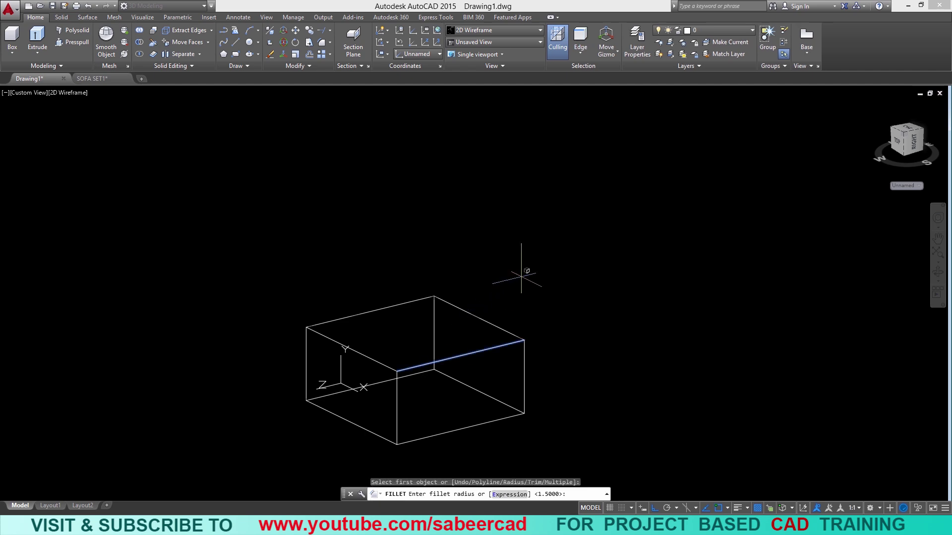
key(Return)
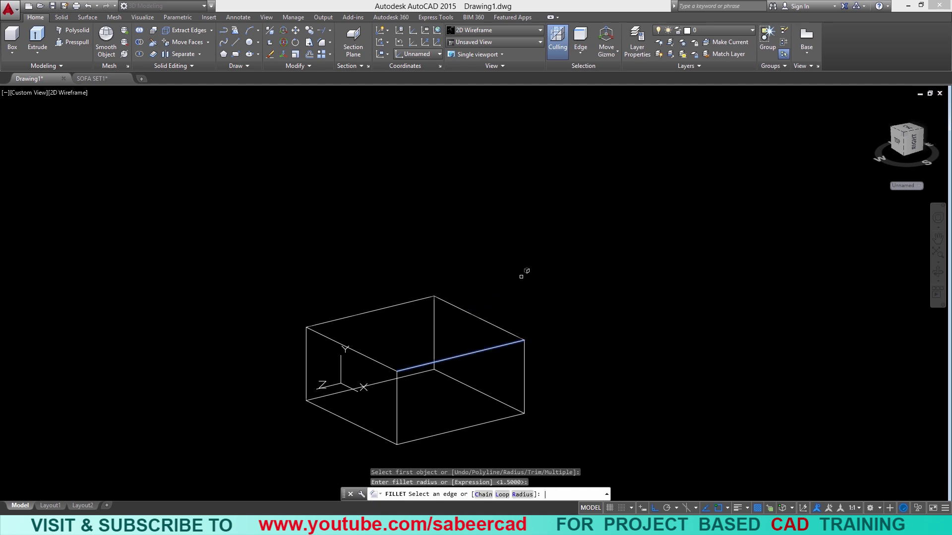
click(477, 318)
click(416, 300)
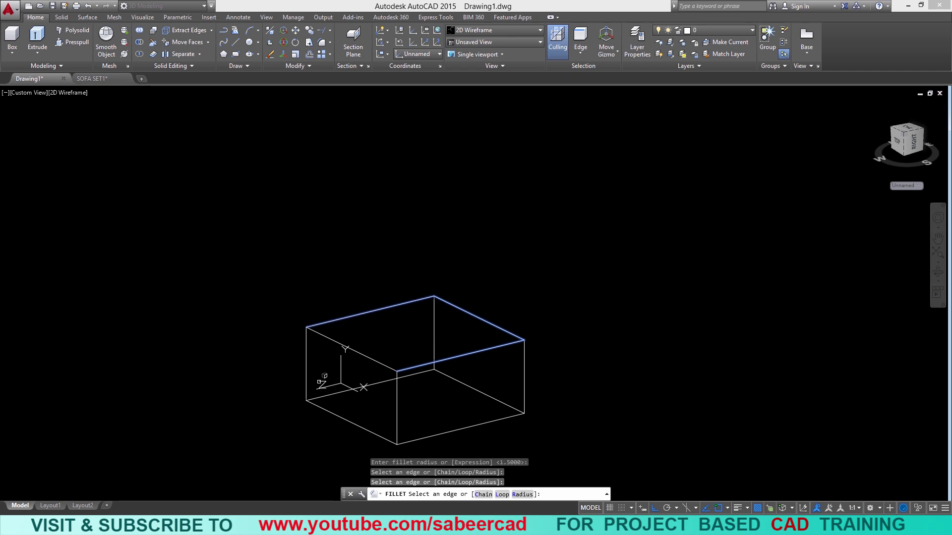
click(357, 352)
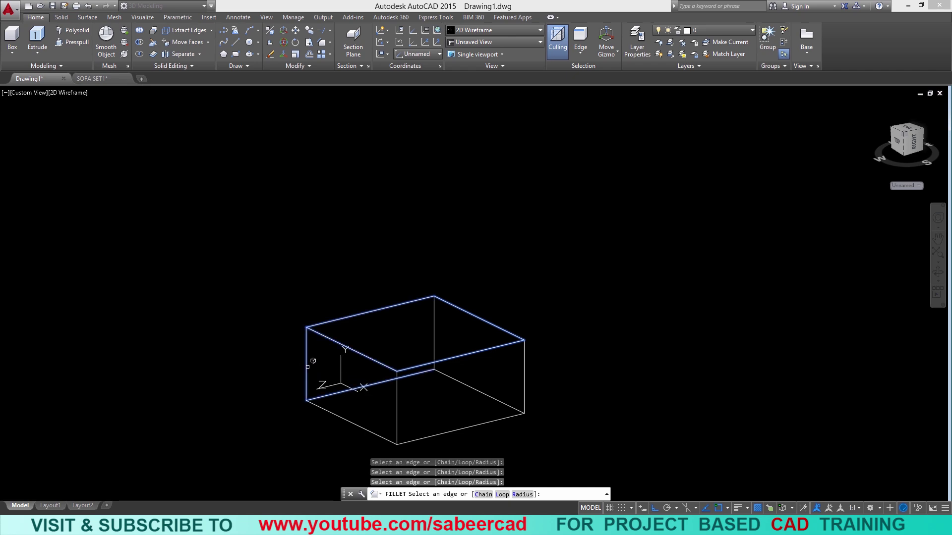
click(337, 415)
click(438, 435)
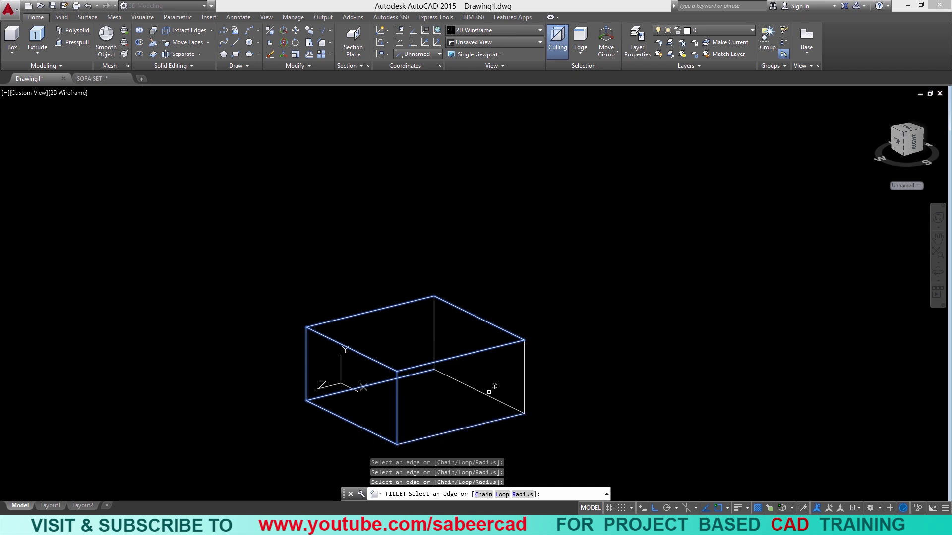
click(434, 330)
click(523, 378)
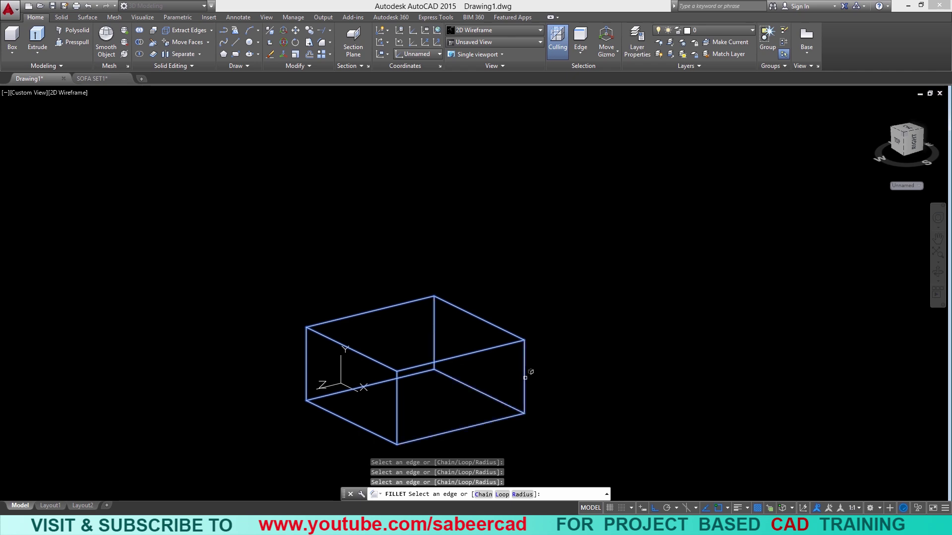
key(Return)
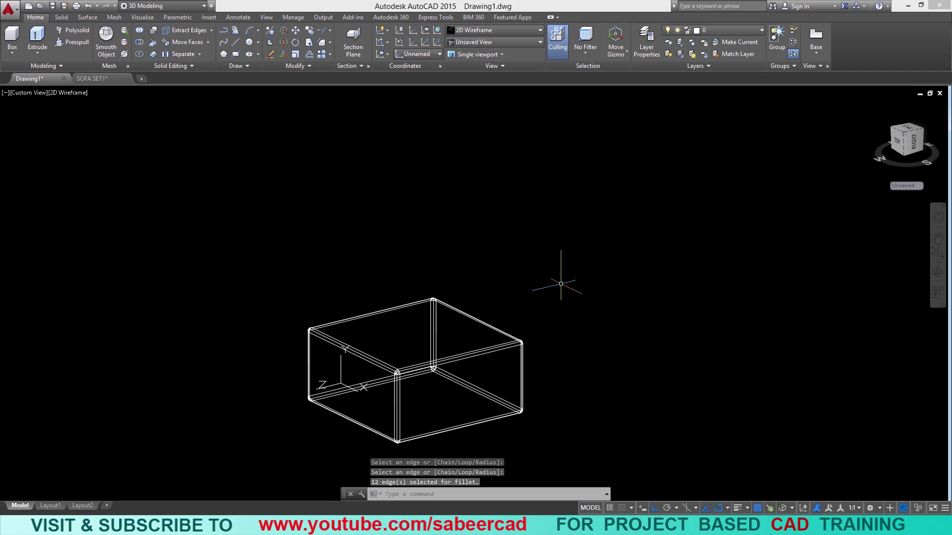
Restore the erased backrest, armrest and seat cushion with OOPS.
text(oops)
key(Return)
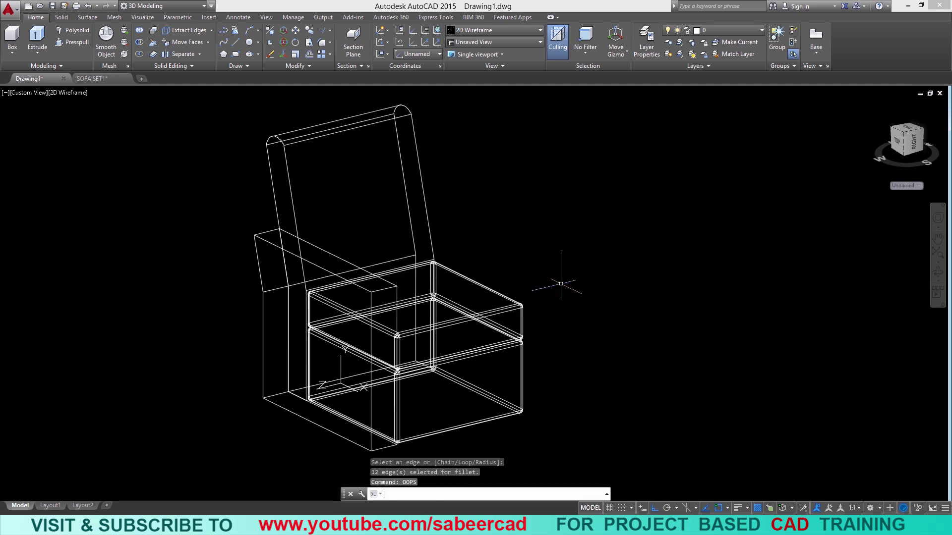
key(Escape)
key(Escape)
key(Escape)
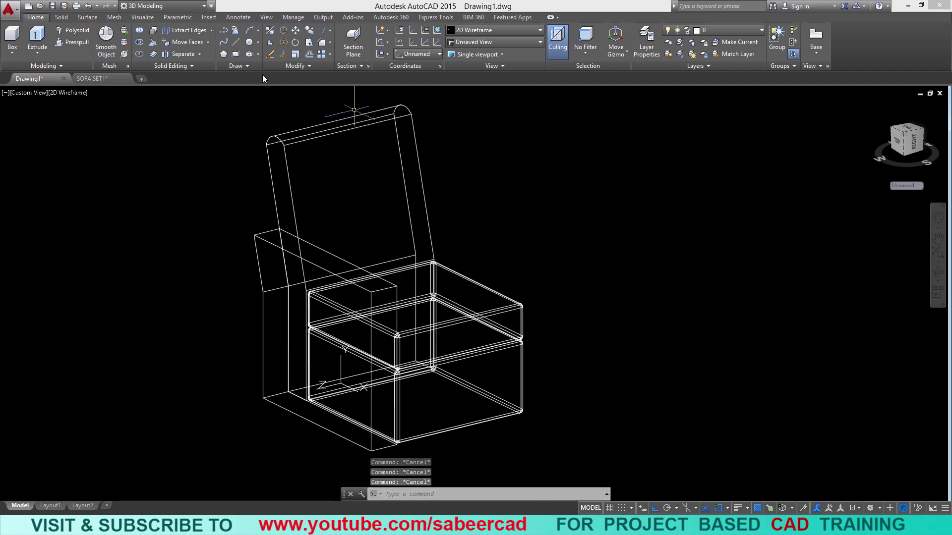
Erase the base, seat cushion and armrest temporarily to isolate the backrest.
click(270, 54)
click(545, 287)
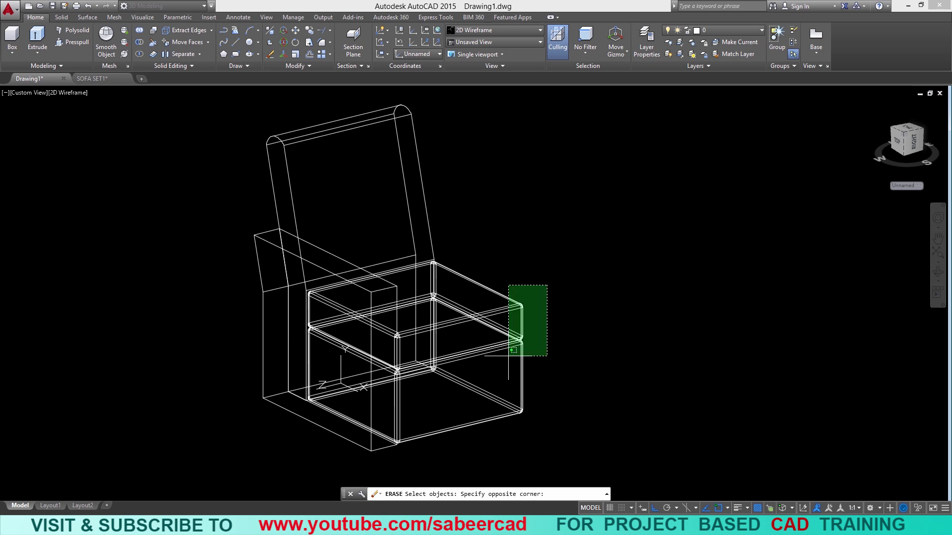
click(490, 382)
click(263, 347)
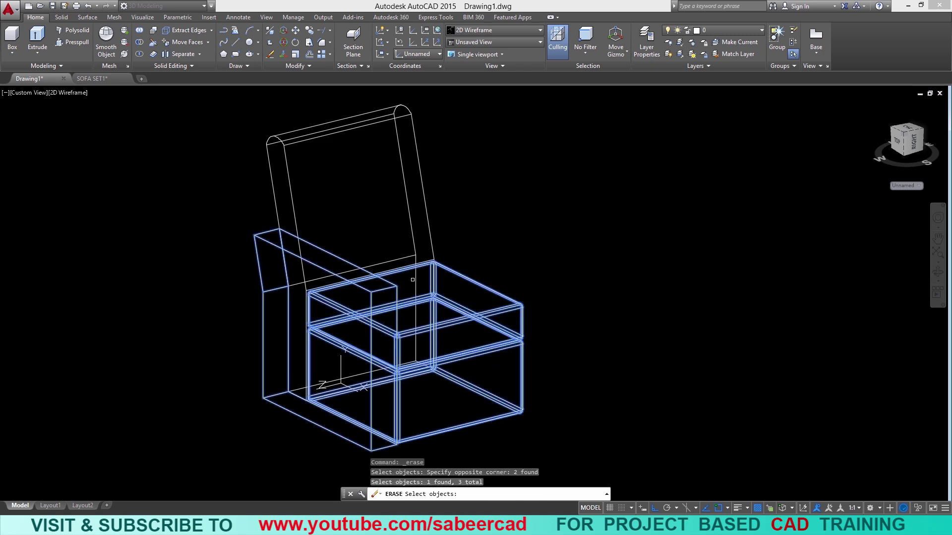
key(Return)
Fillet the backrest's edges along both side outlines and its two horizontal bend edges with a 1.5 radius.
click(321, 41)
key(Escape)
key(Return)
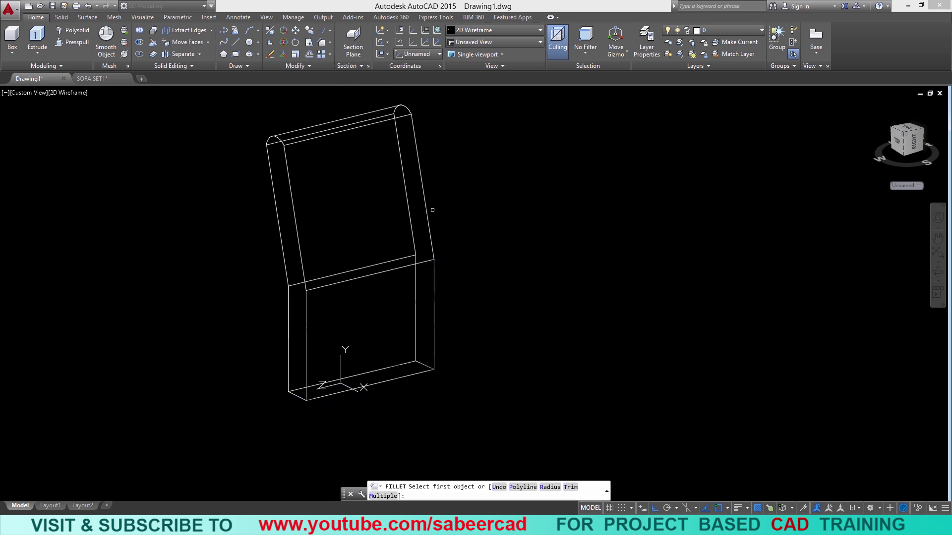
click(425, 197)
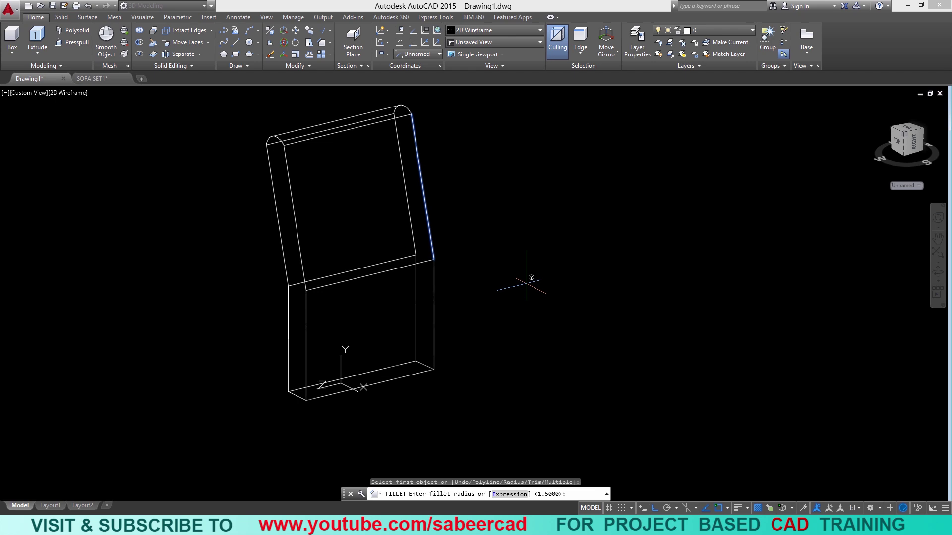
key(Return)
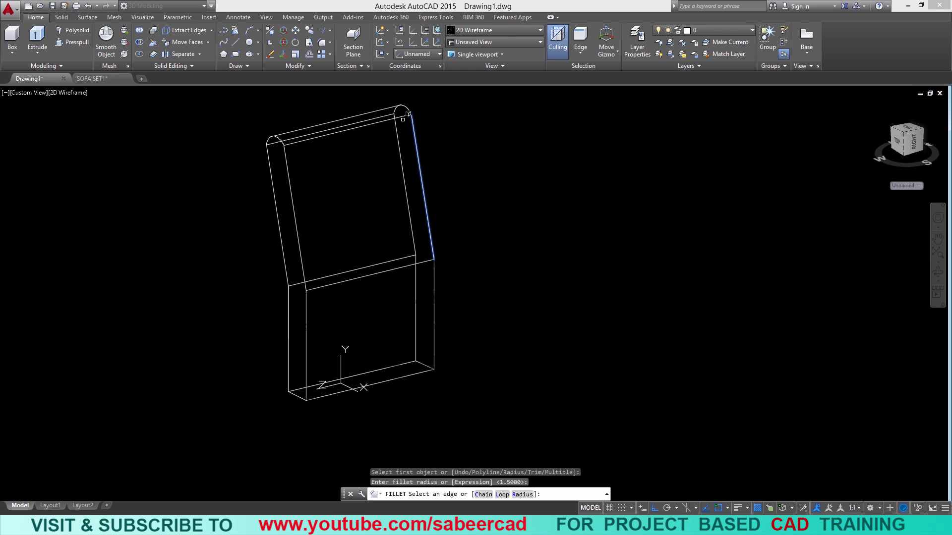
click(402, 106)
click(398, 137)
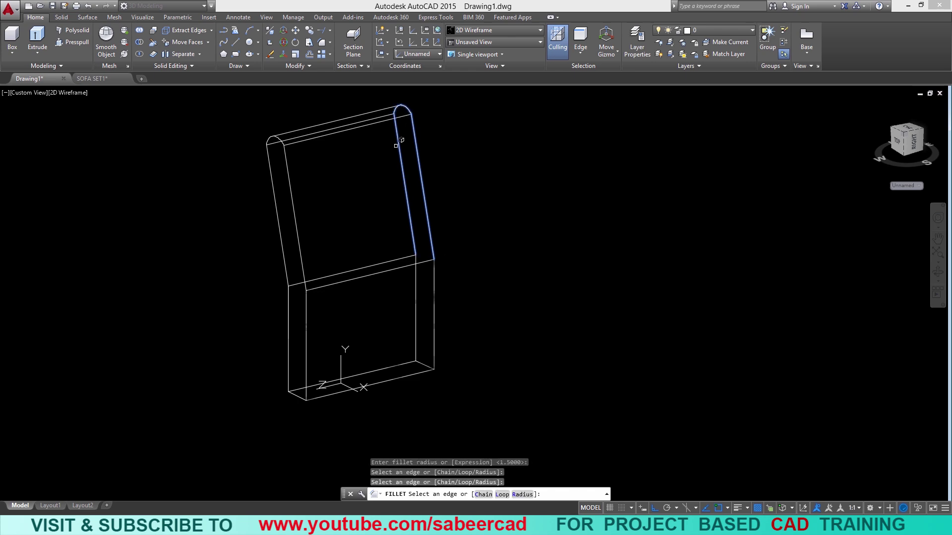
click(416, 296)
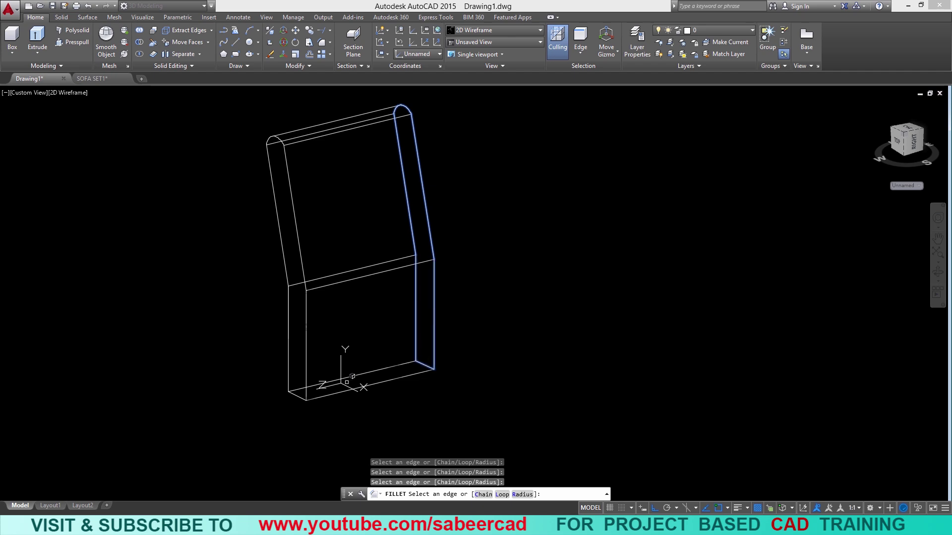
click(306, 363)
click(284, 267)
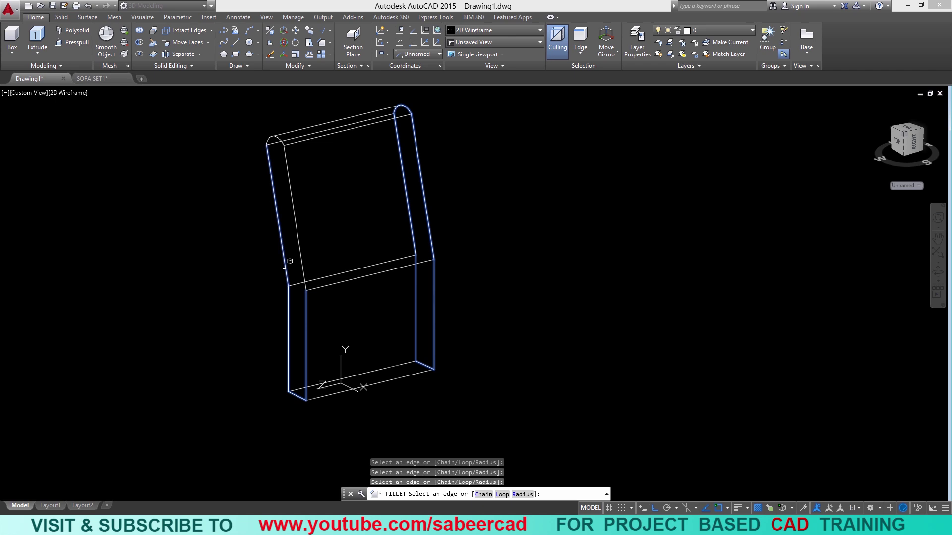
click(293, 206)
click(282, 131)
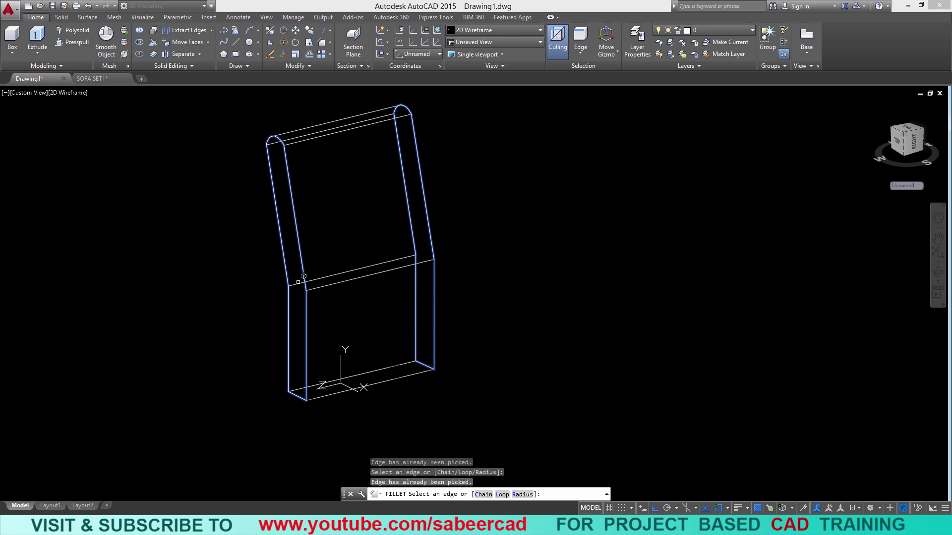
click(299, 282)
click(336, 285)
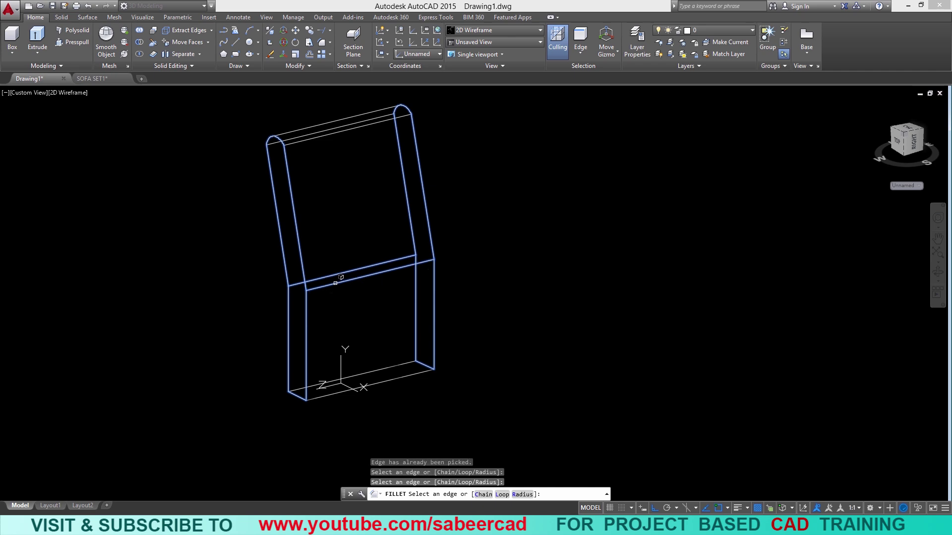
key(Return)
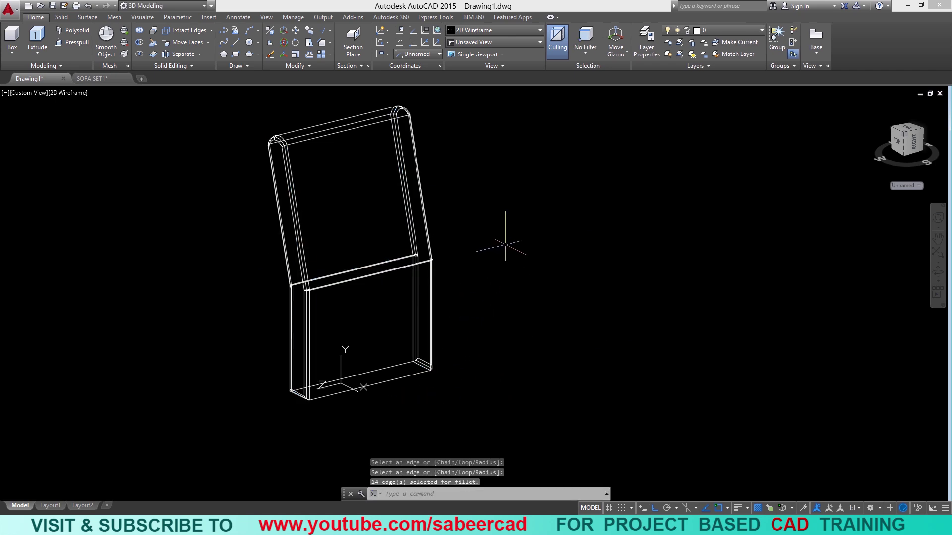
Restore the erased base, seat cushion and armrest with OOPS.
text(oo)
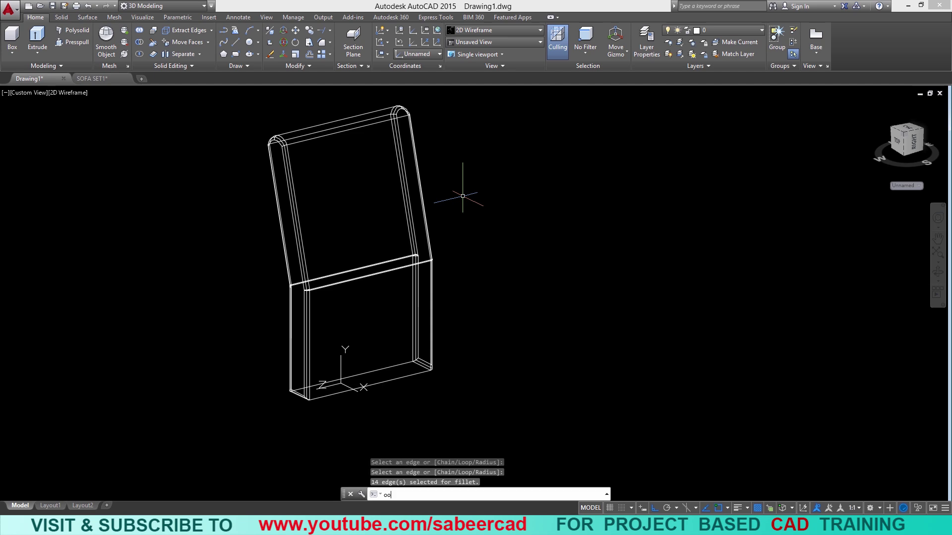
text(ps)
key(Return)
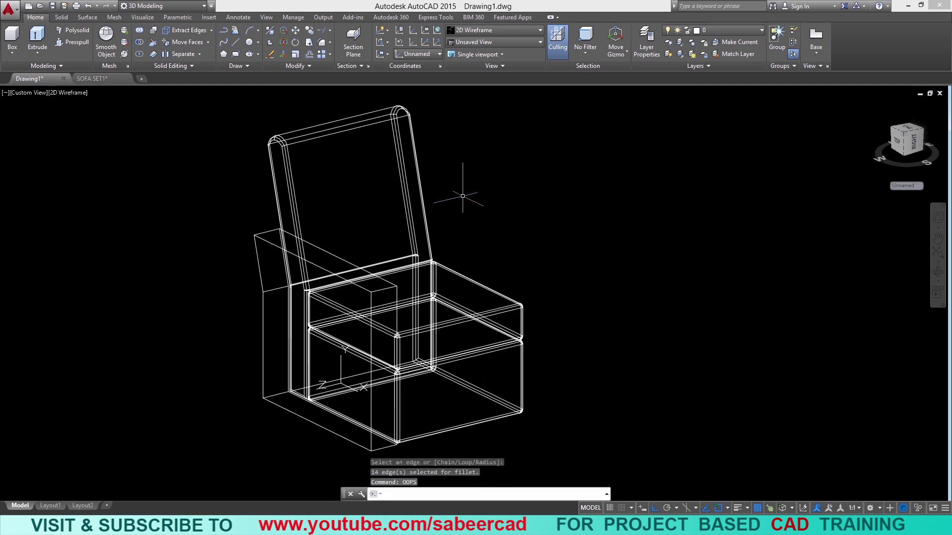
key(Escape)
key(Escape)
key(Escape)
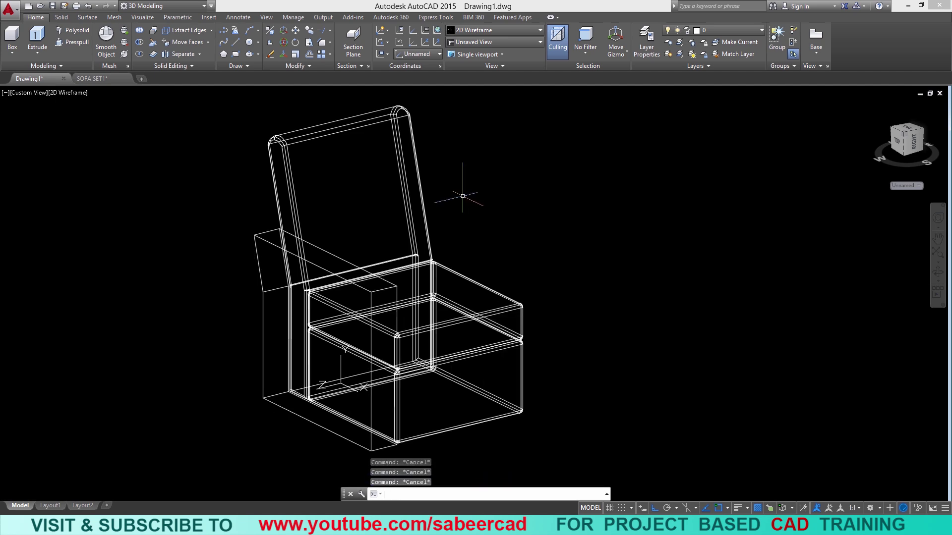
Erase the backrest, seat cushion and base temporarily to isolate the armrest.
click(270, 55)
click(472, 233)
click(430, 389)
key(Return)
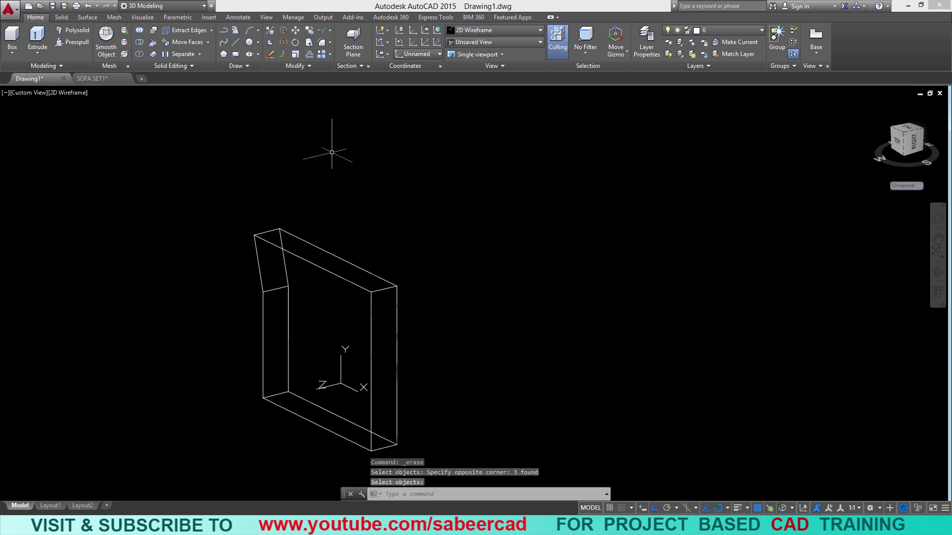
Fillet all edges of the armrest, including the bend in its rear side, with a 1.5 radius.
click(330, 43)
click(334, 63)
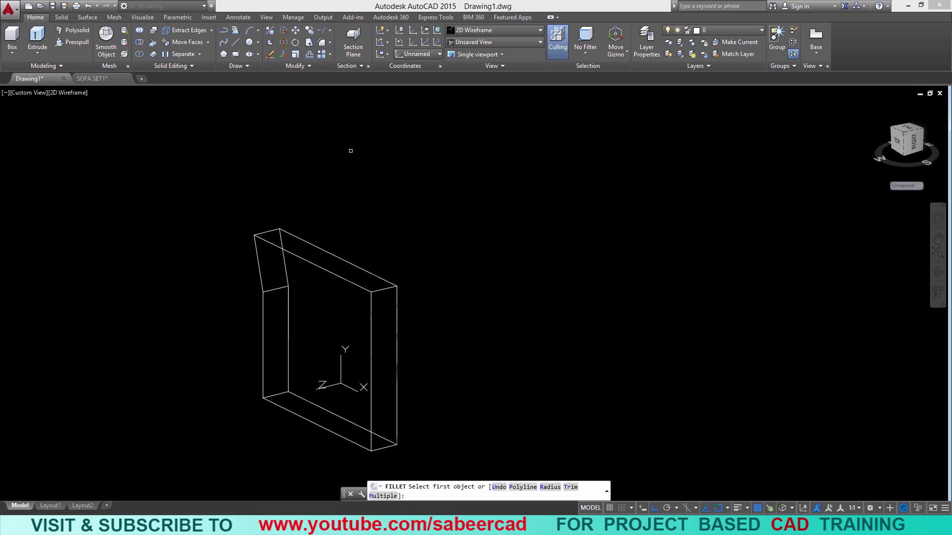
click(349, 280)
key(Return)
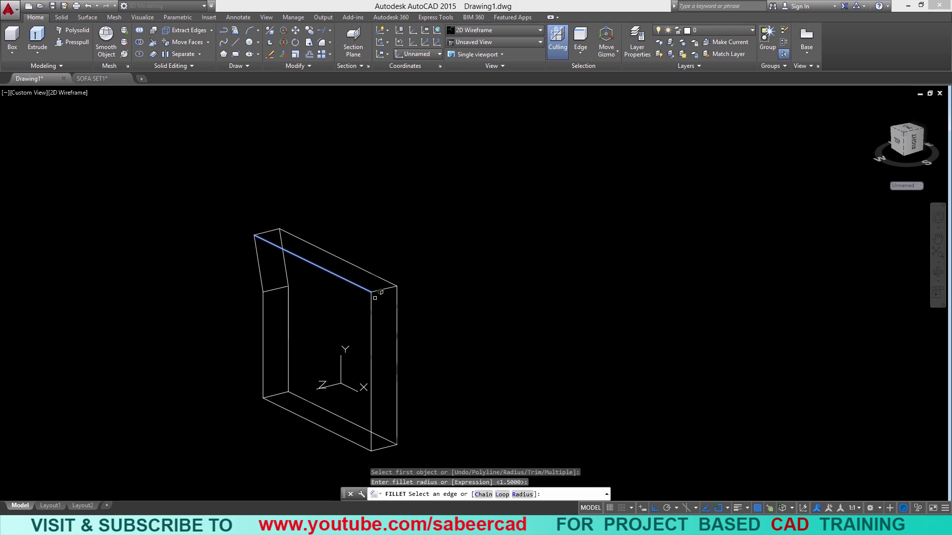
click(373, 275)
click(397, 317)
click(284, 255)
click(261, 270)
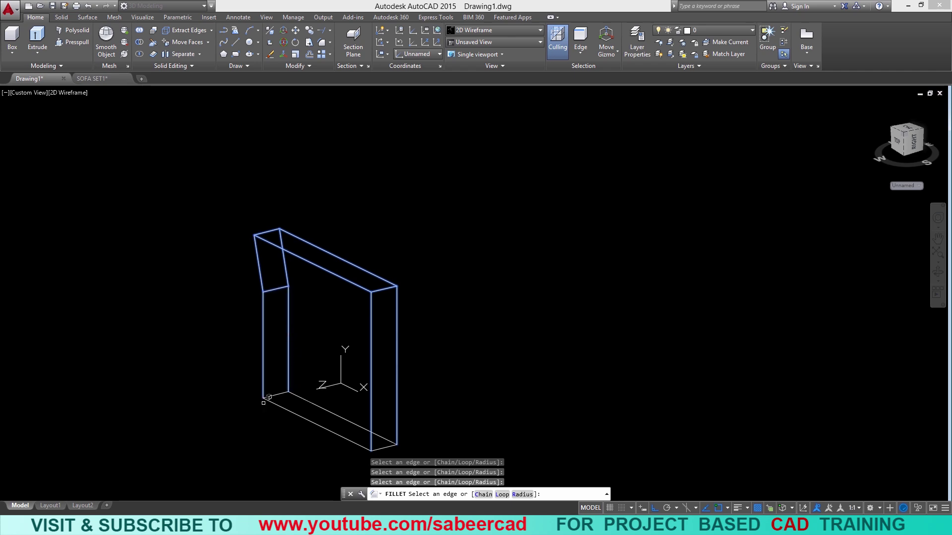
click(279, 405)
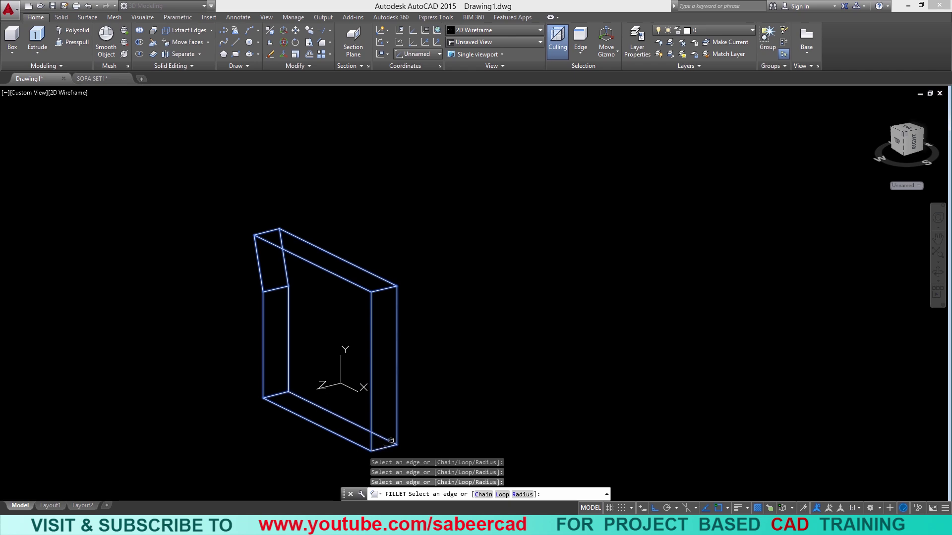
key(Return)
Restore the erased backrest, seat cushion and base with OOPS.
key(Escape)
key(Escape)
key(Escape)
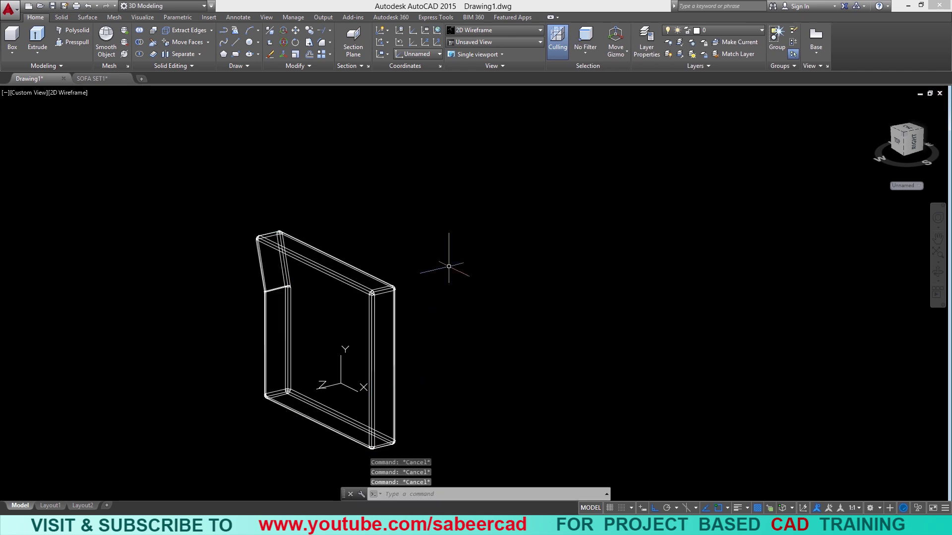
text(oops)
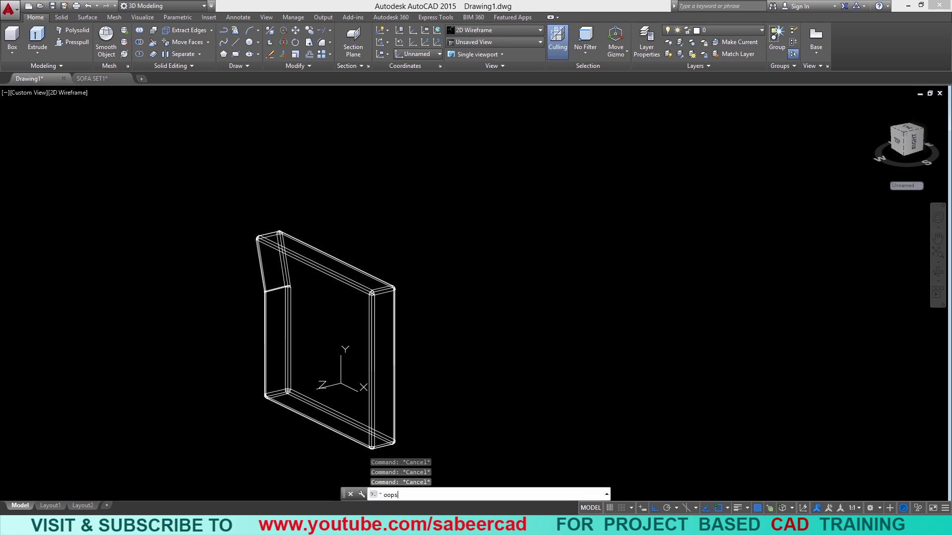
key(Return)
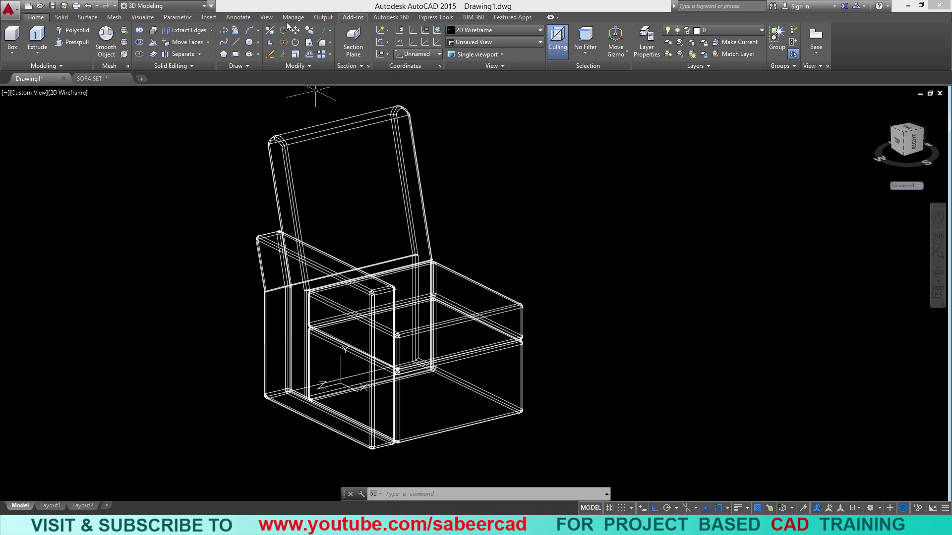
Reset the user coordinate system to World.
click(146, 18)
click(140, 55)
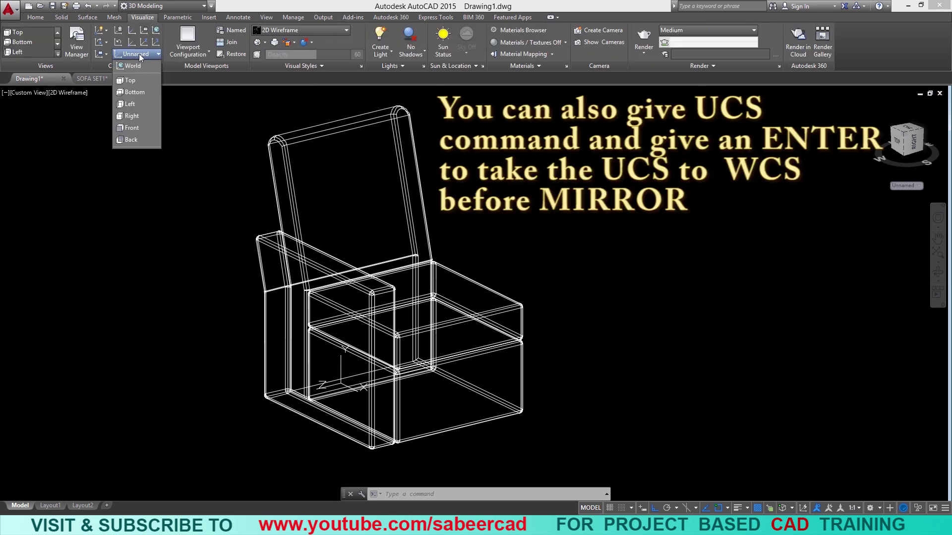
click(140, 63)
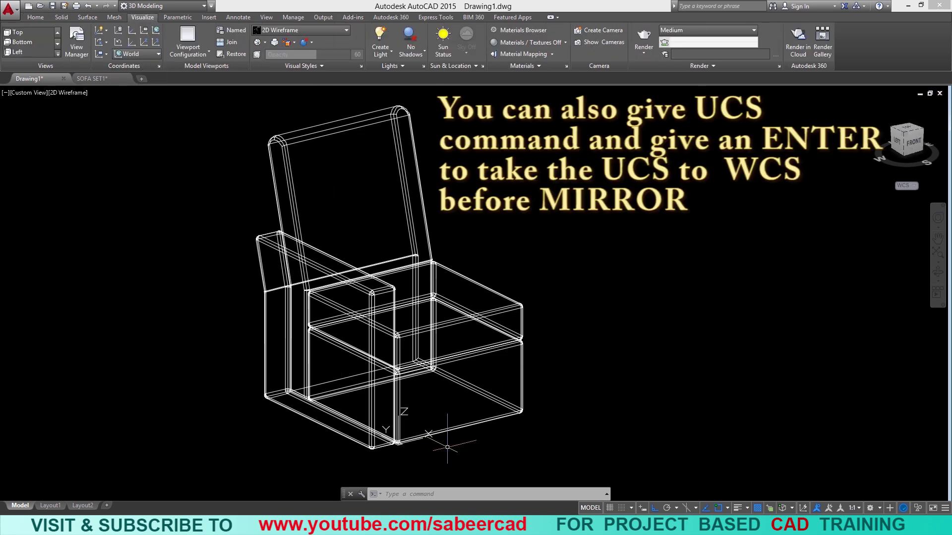
Mirror the armrest to the opposite side of the chair about the midpoint of the base's bottom front edge, keeping the source object.
click(39, 17)
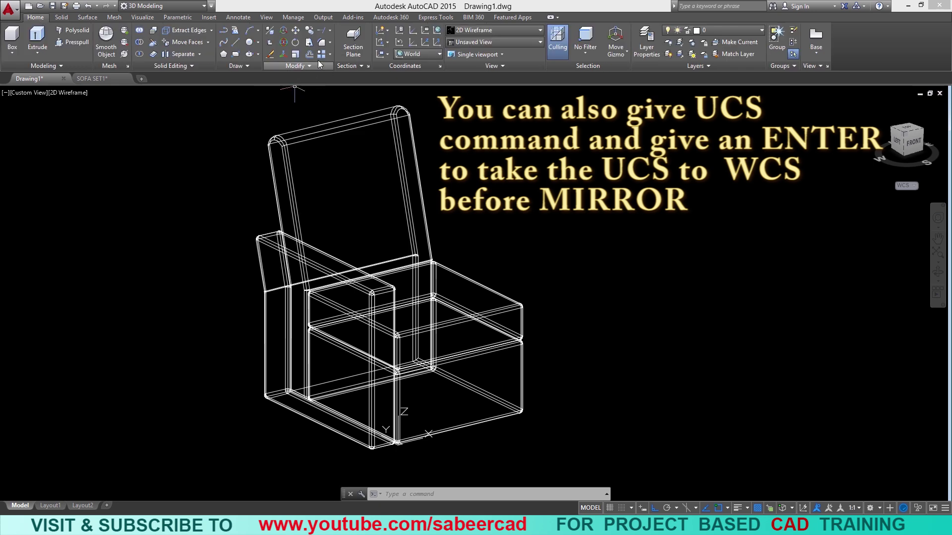
click(303, 66)
click(318, 79)
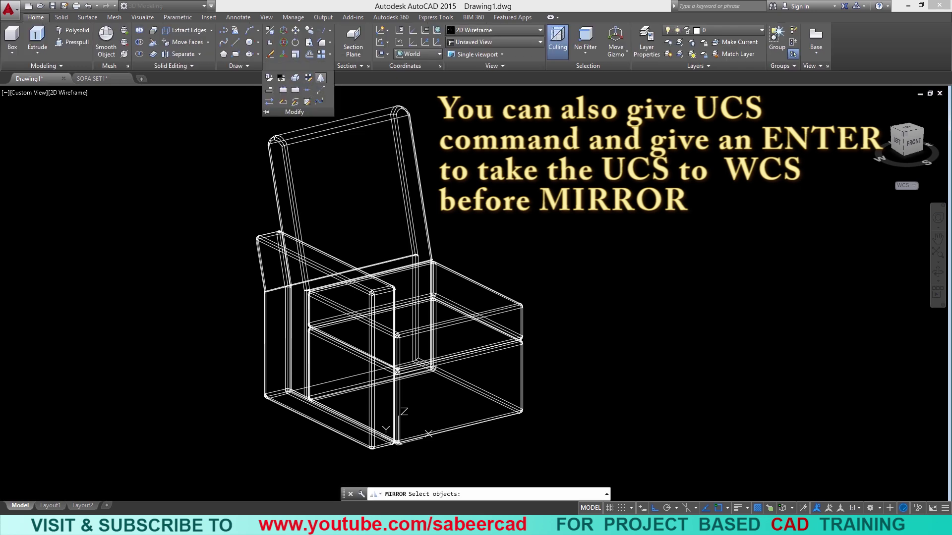
click(379, 291)
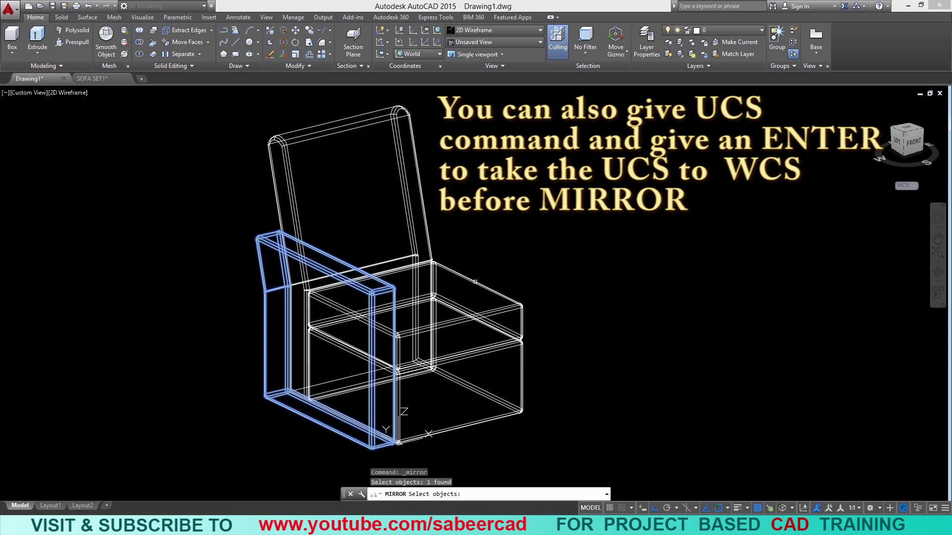
key(Return)
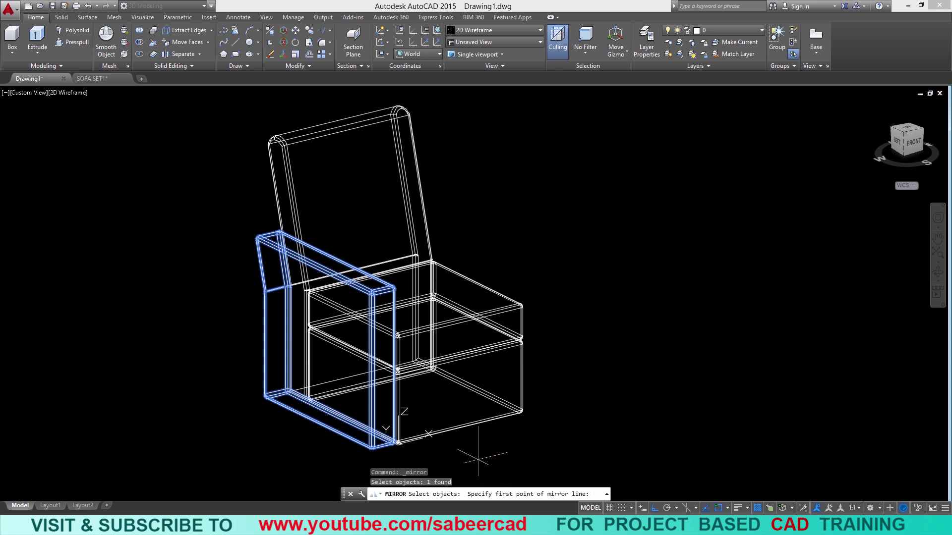
click(458, 428)
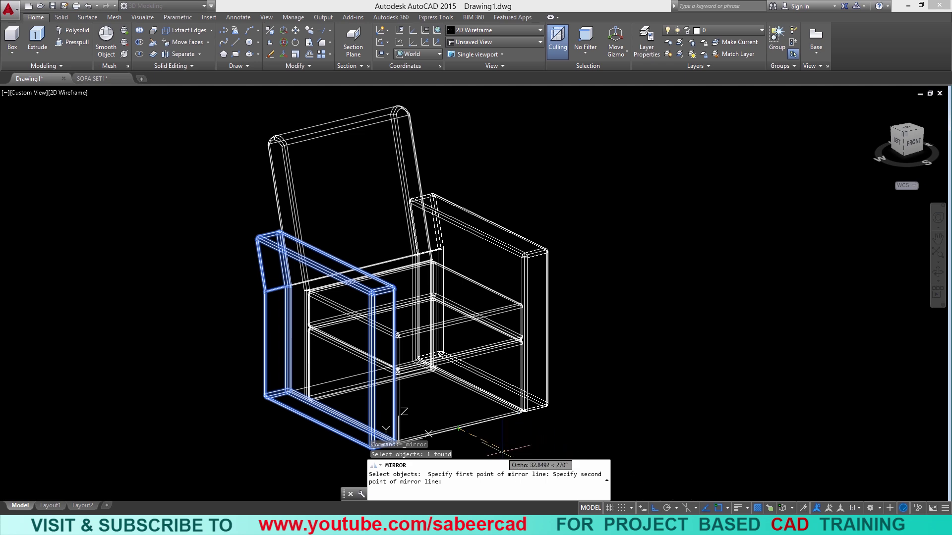
click(522, 443)
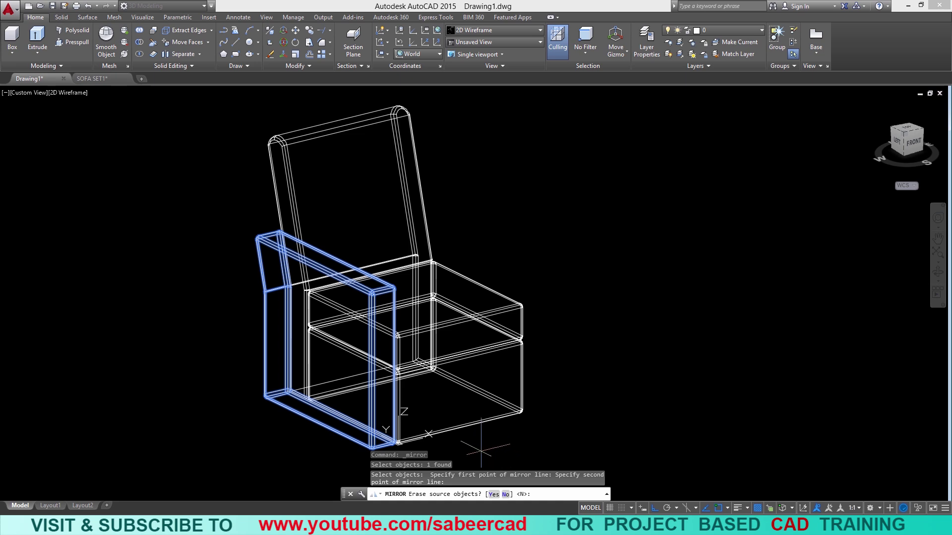
key(Return)
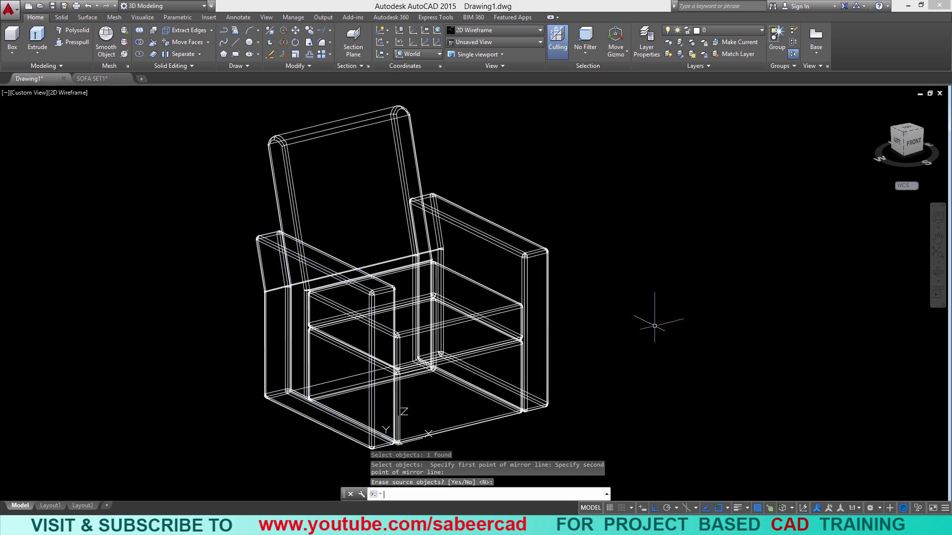
Set the colour of all five chair solids to index colour 11.
click(68, 92)
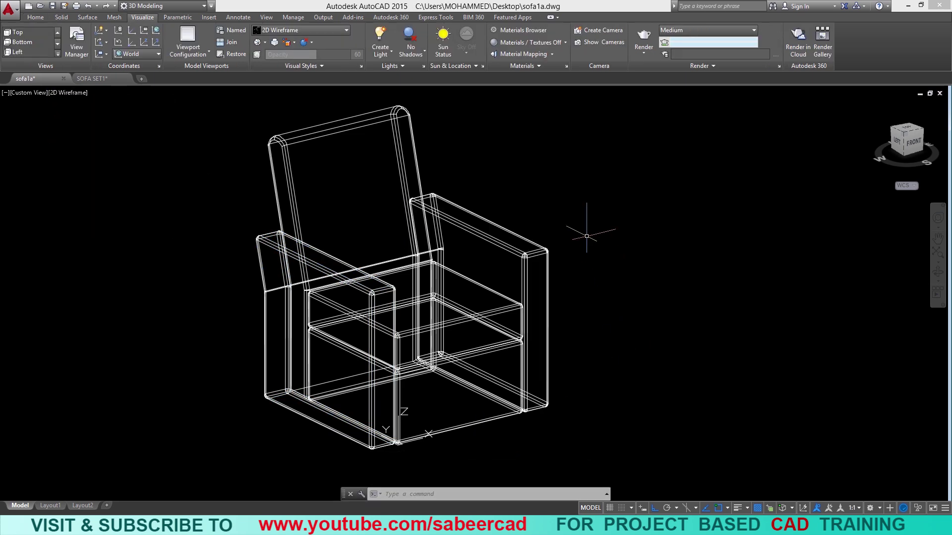
click(585, 213)
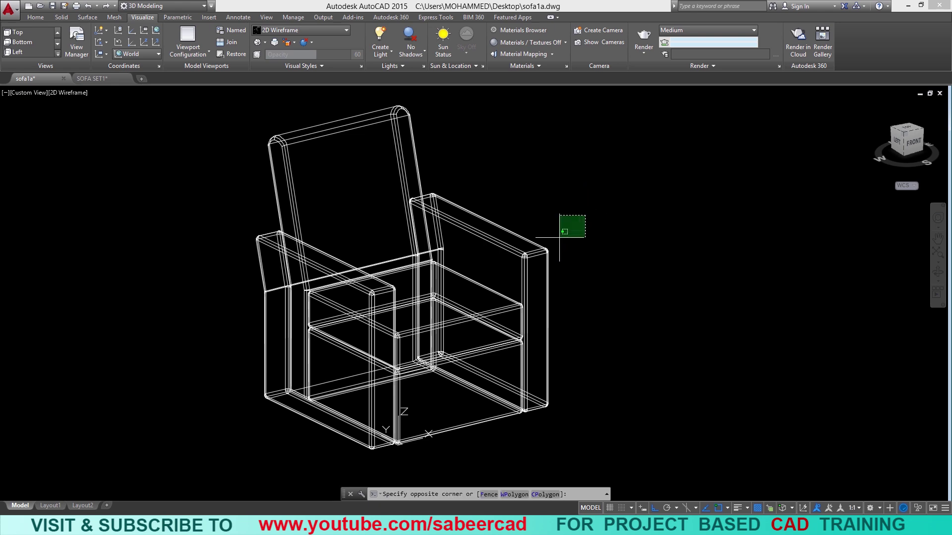
click(221, 399)
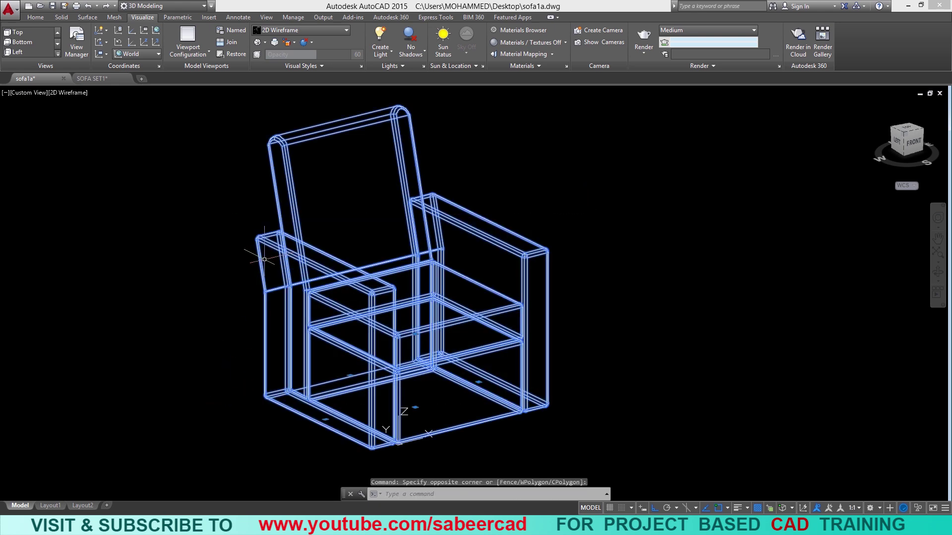
key(ctrl+1)
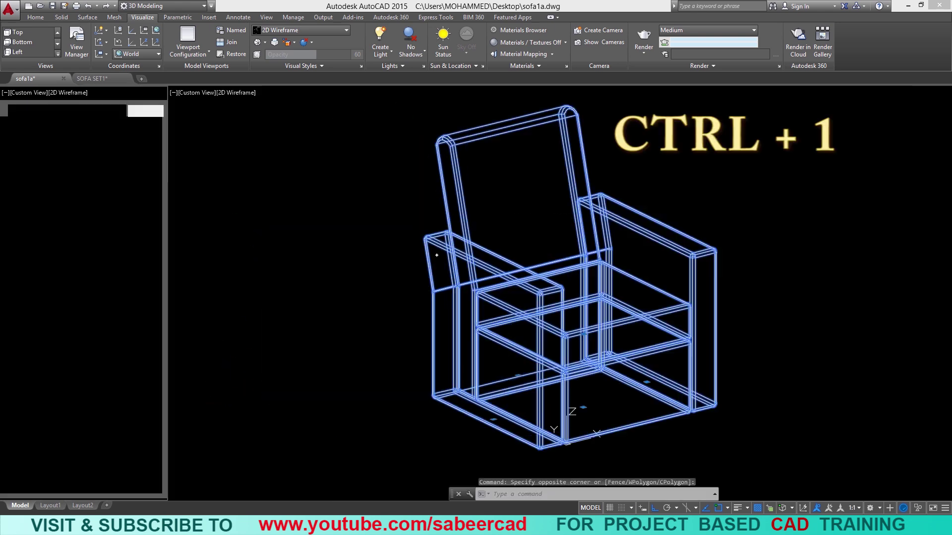
click(122, 135)
click(133, 130)
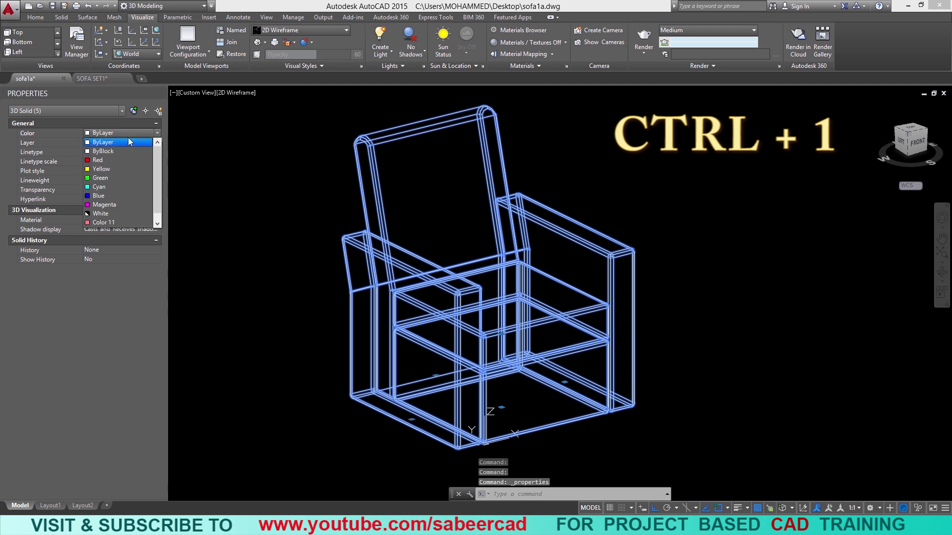
click(115, 228)
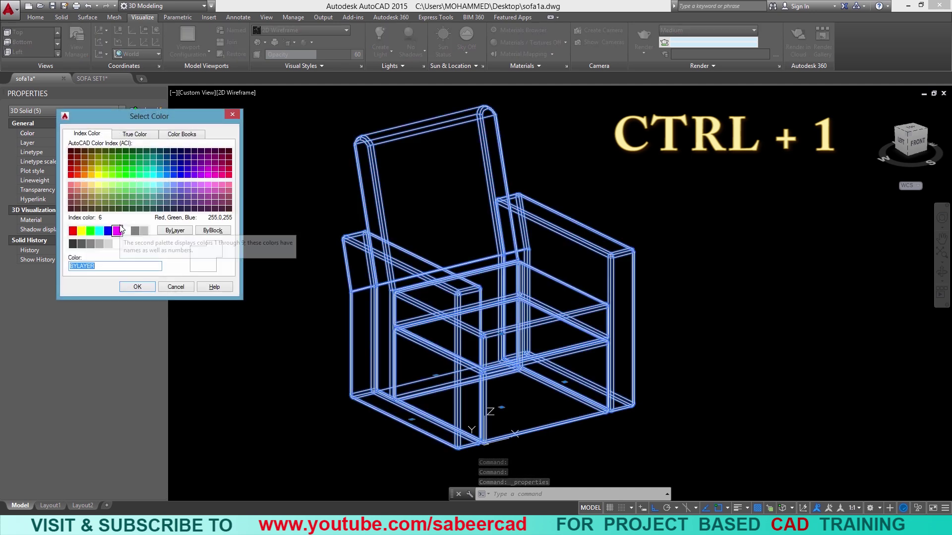
click(69, 184)
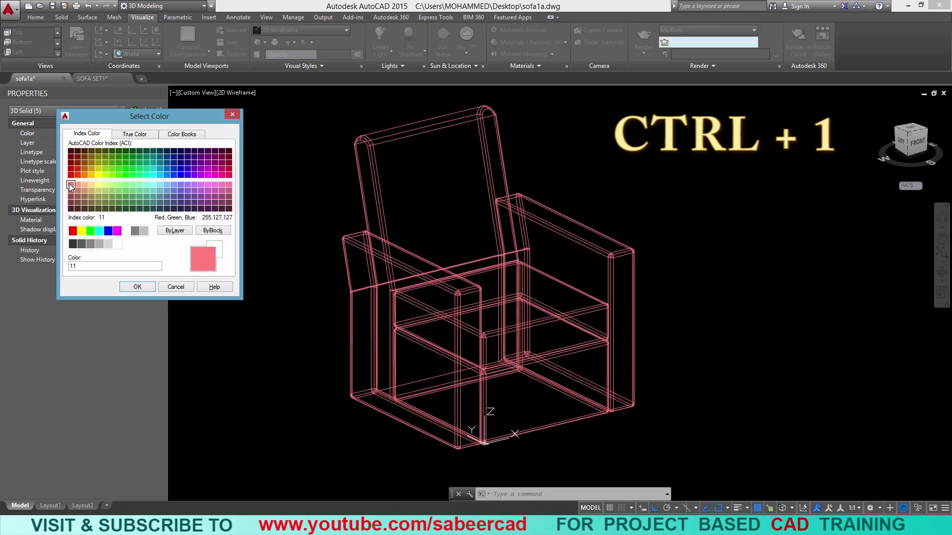
click(136, 287)
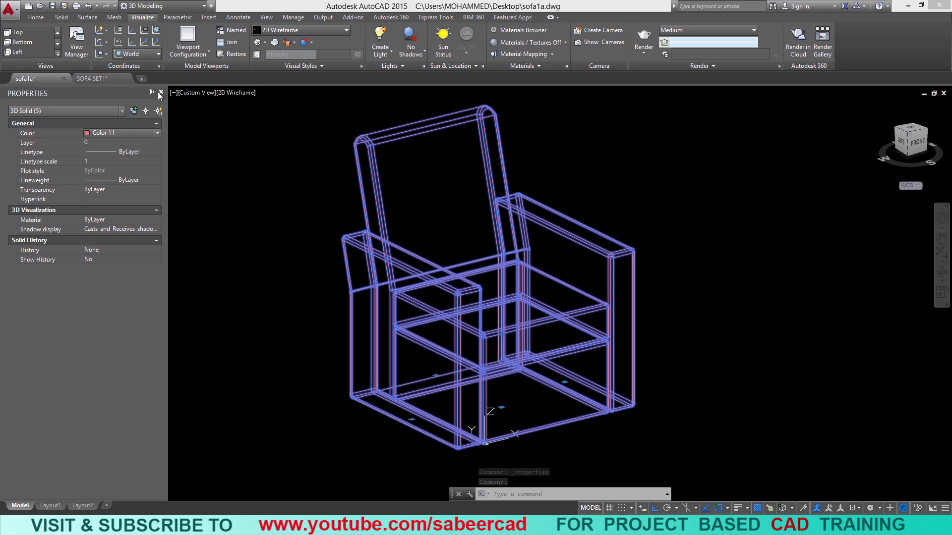
click(160, 92)
Apply the Realistic visual style and inspect the shaded chair from a slightly different angle.
click(69, 92)
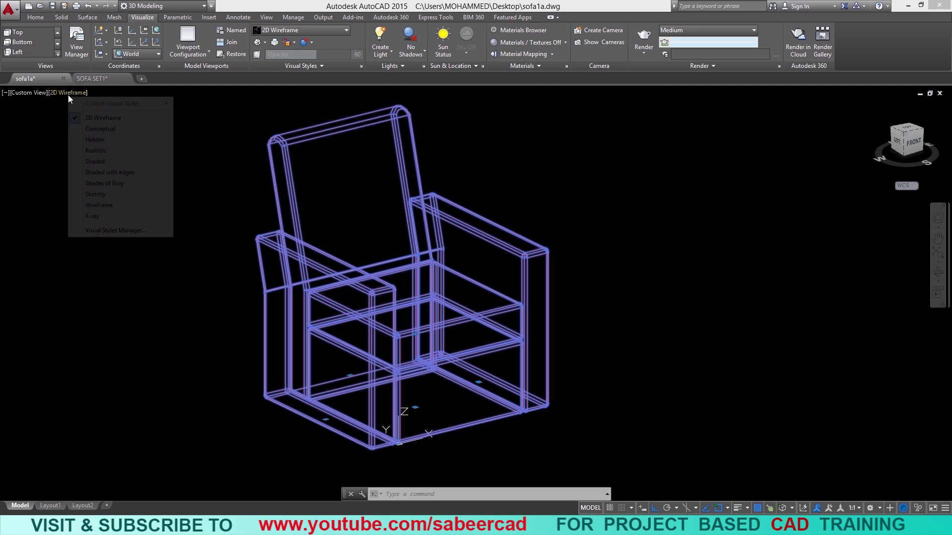
click(95, 151)
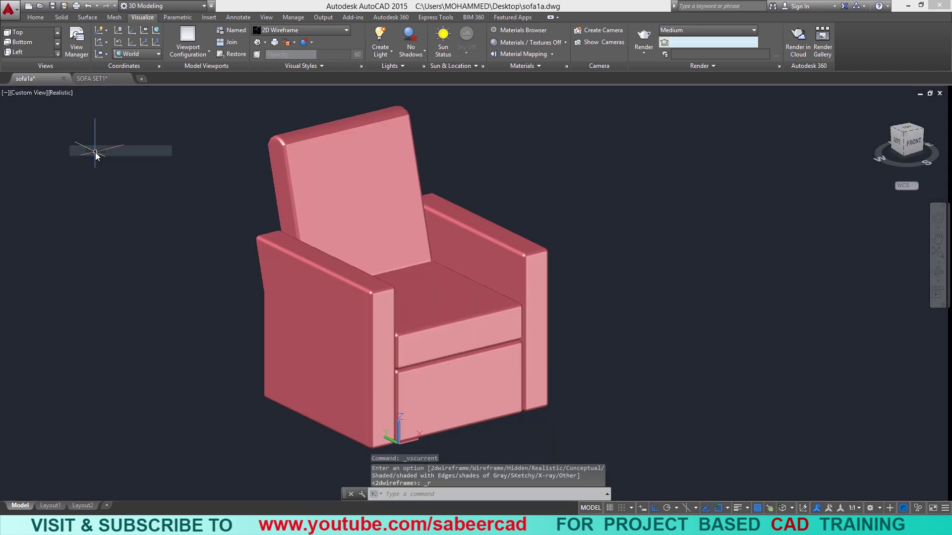
click(937, 271)
drag(559, 346, 365, 346)
key(Escape)
key(Escape)
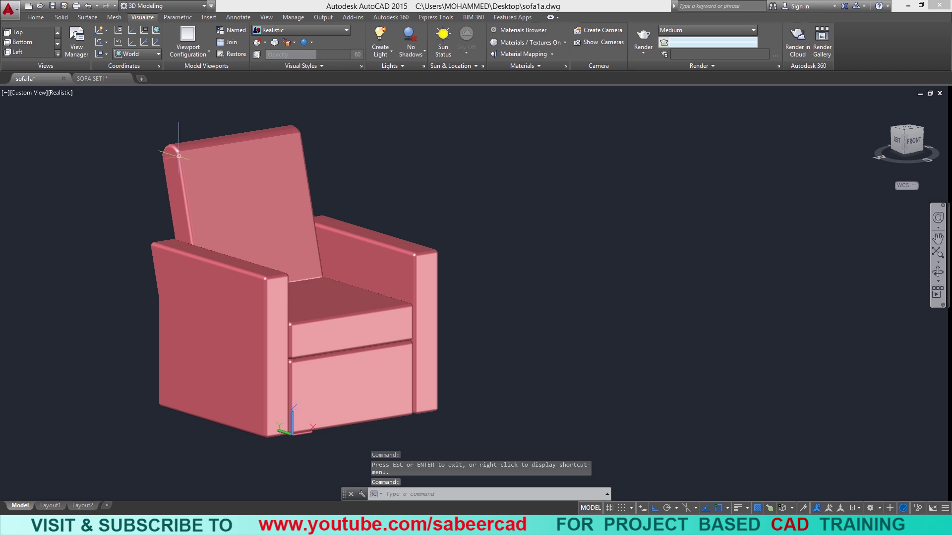
Split the model space into two vertical viewports.
click(6, 94)
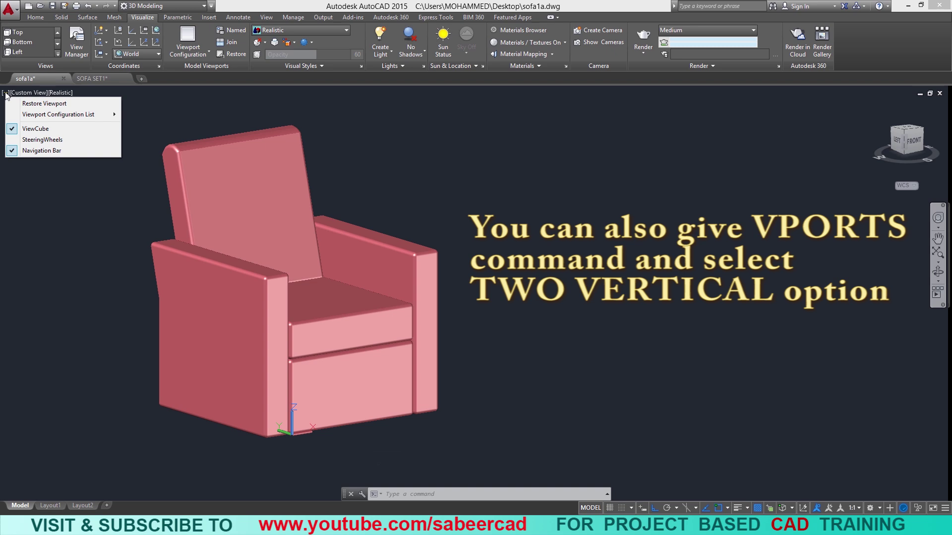
mouse_move(43, 116)
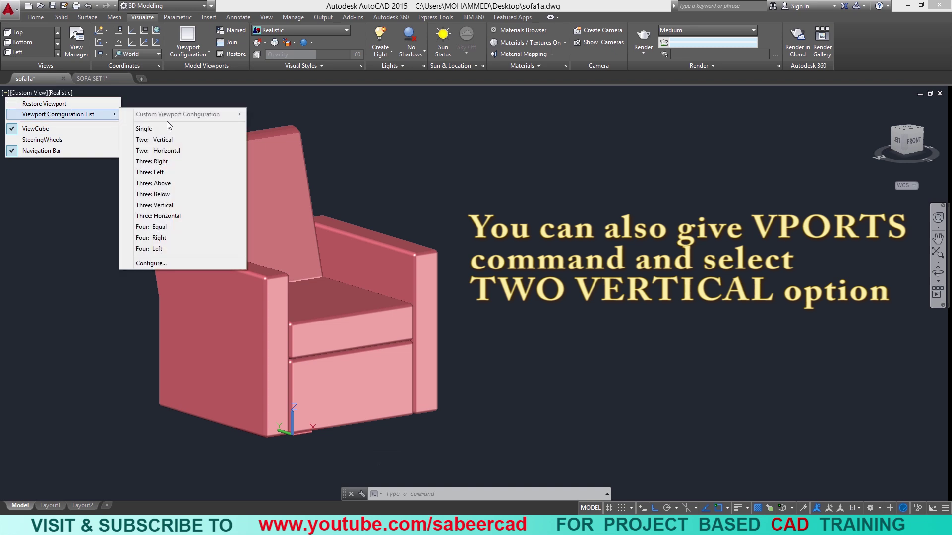
click(158, 140)
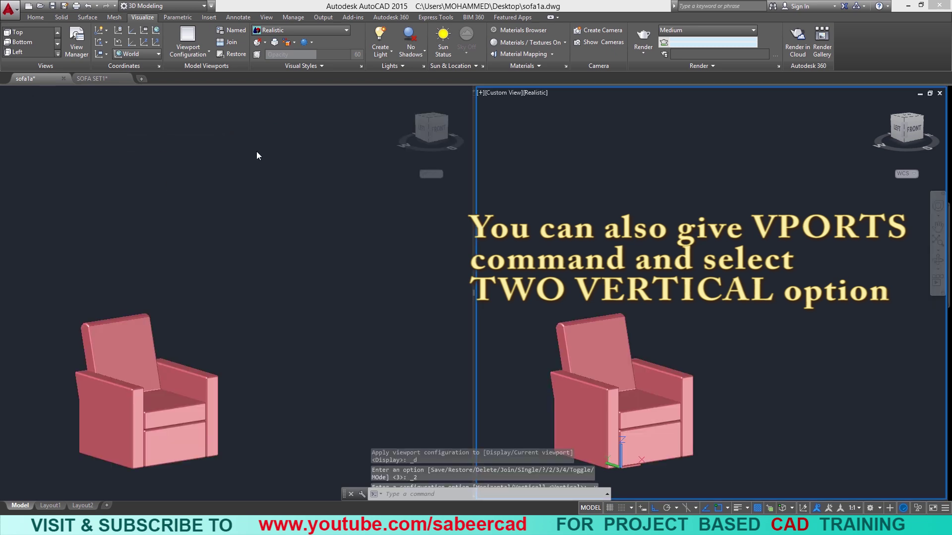